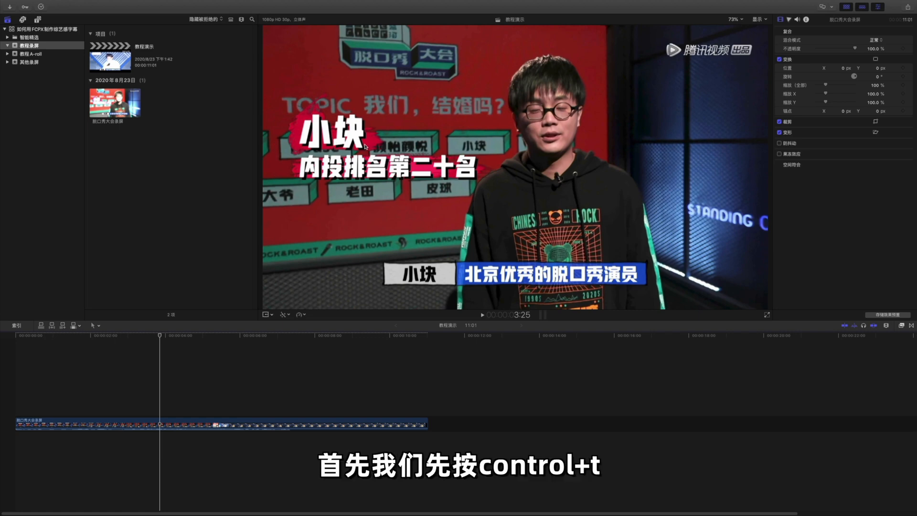
Add a basic title above the clip near the 4-second mark and set its text to 小块.
{"action": "key", "text": "ctrl+t"}
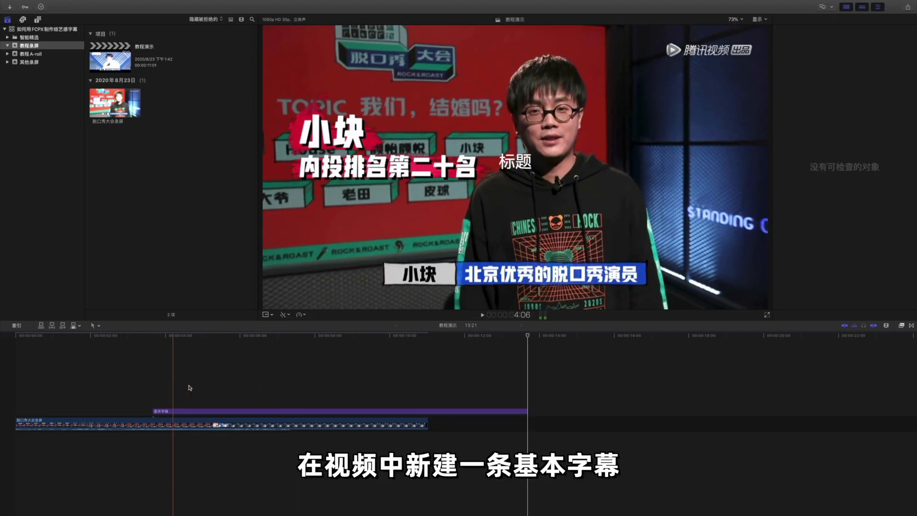
{"action": "left_click", "coordinate": [201, 411]}
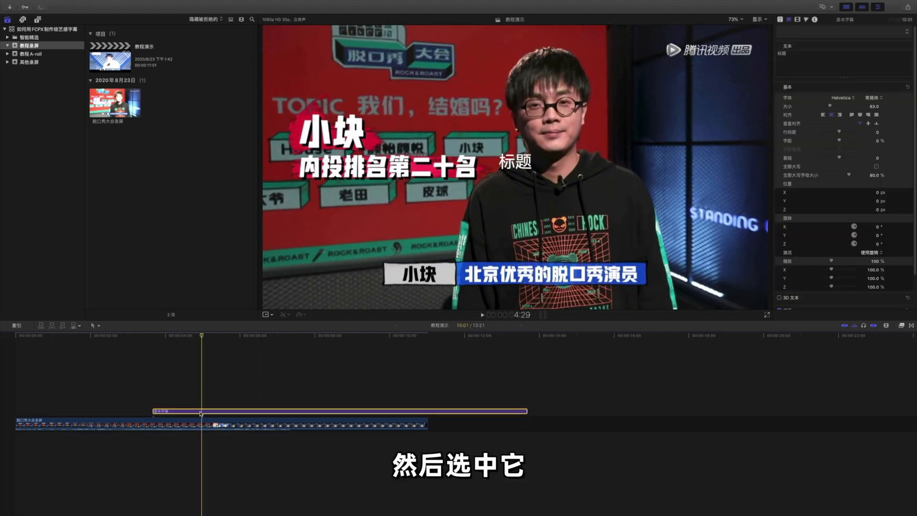
{"action": "left_click", "coordinate": [809, 59]}
{"action": "type", "text": "小块"}
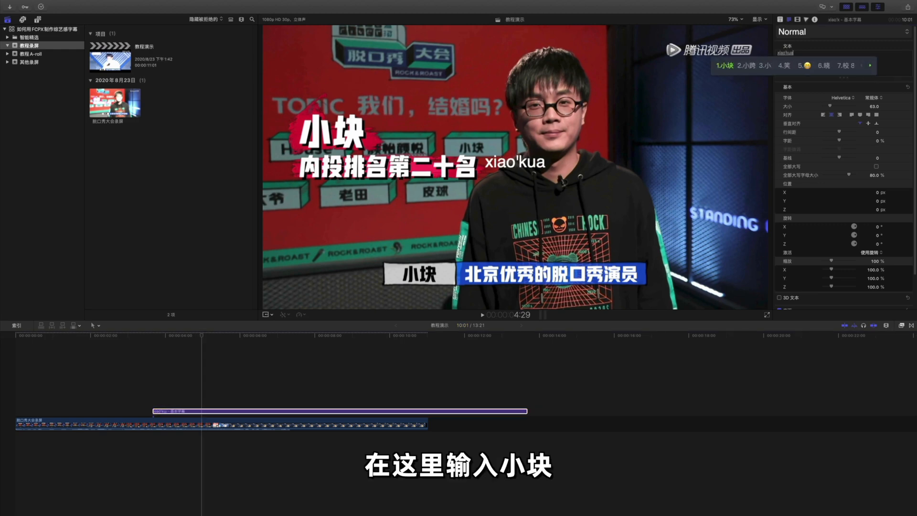
Style the title in 字魂100号 Regular at size 138 and position it at X -806.41, Y -233.79 px.
{"action": "left_click", "coordinate": [841, 97]}
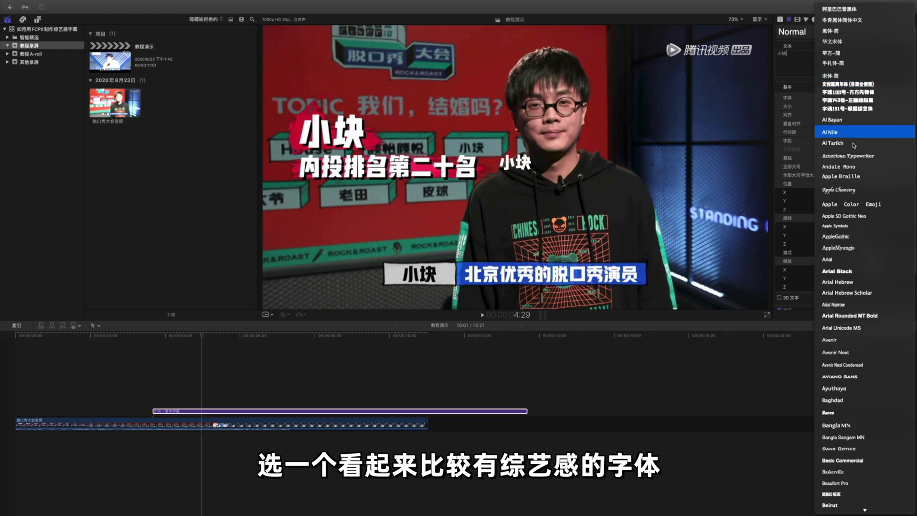
{"action": "left_click", "coordinate": [841, 91]}
{"action": "left_click_drag", "start_coordinate": [832, 107], "coordinate": [840, 109]}
{"action": "left_click", "coordinate": [825, 116]}
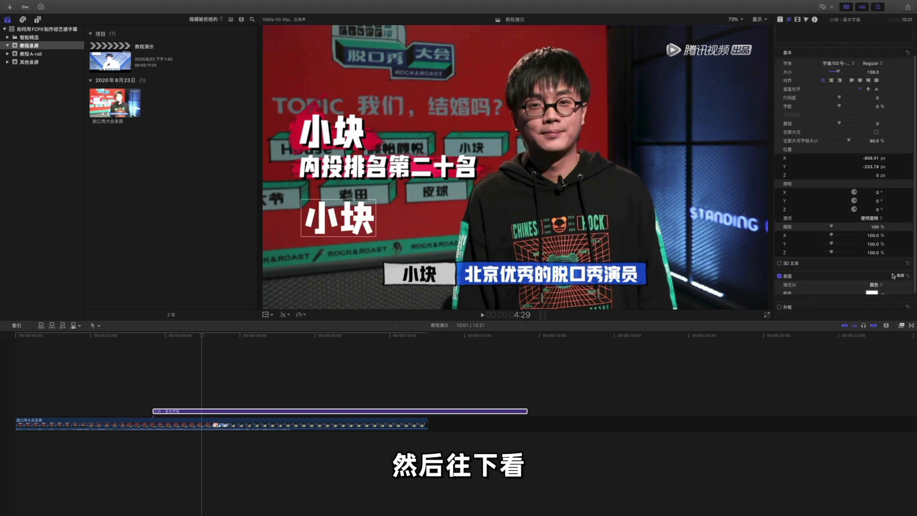
Give the title a black drop shadow with 100% opacity, distance 13 and angle 333.5°.
{"action": "scroll", "coordinate": [870, 266], "scroll_direction": "down", "scroll_amount": 3}
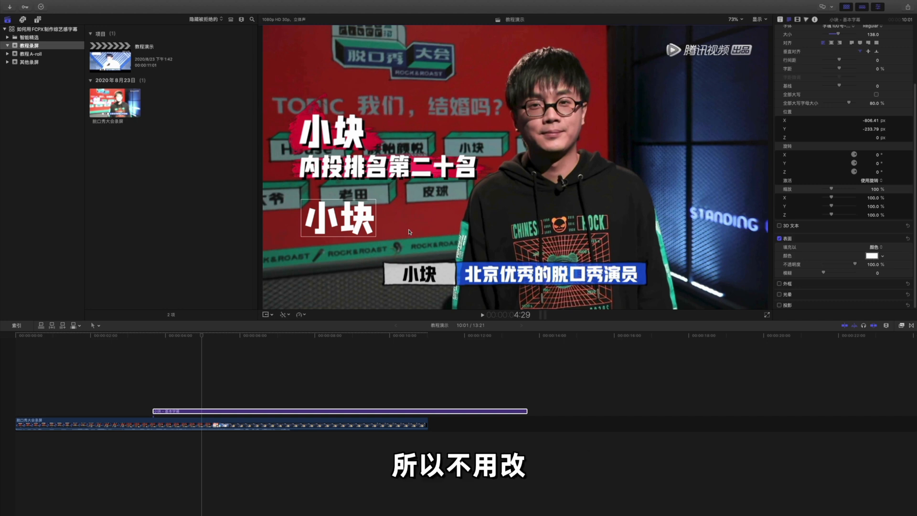
{"action": "left_click", "coordinate": [779, 305]}
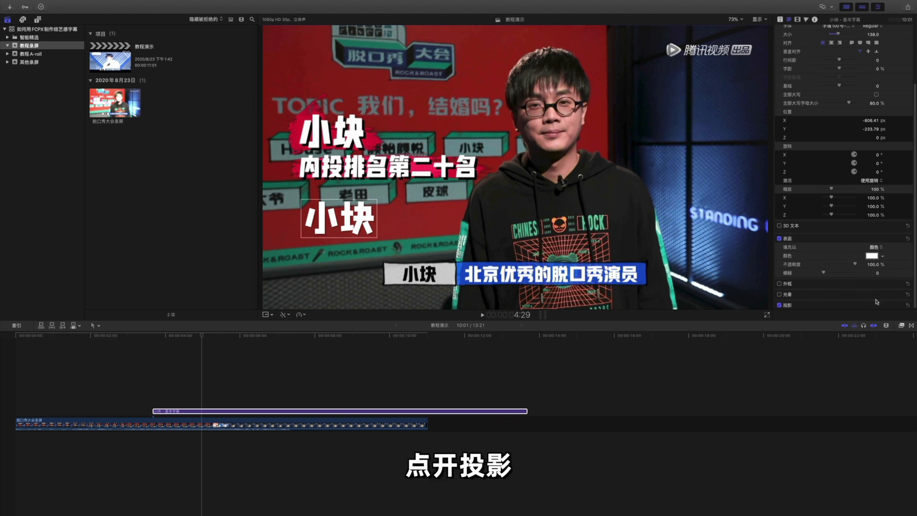
{"action": "scroll", "coordinate": [841, 291], "scroll_direction": "down", "scroll_amount": 2}
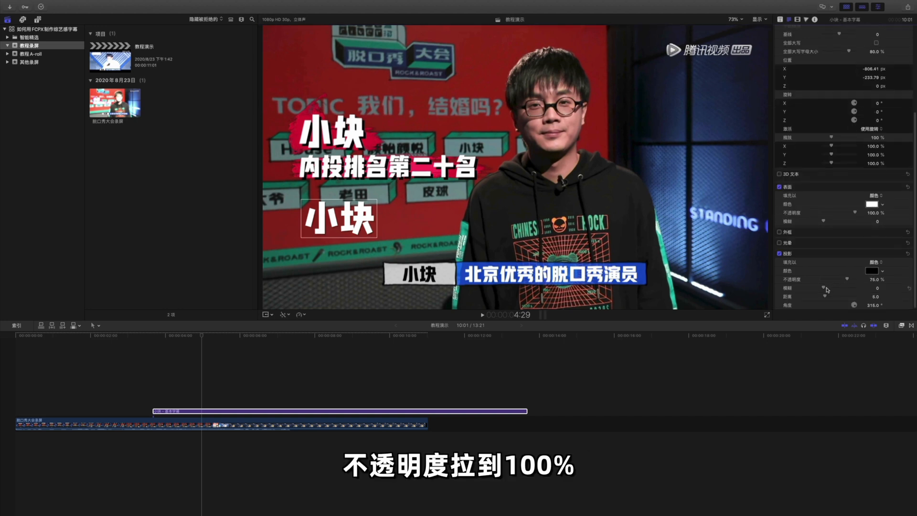
{"action": "mouse_move", "coordinate": [868, 282]}
{"action": "left_mouse_down"}
{"action": "mouse_move", "coordinate": [875, 281]}
{"action": "mouse_move", "coordinate": [857, 308]}
{"action": "left_mouse_up"}
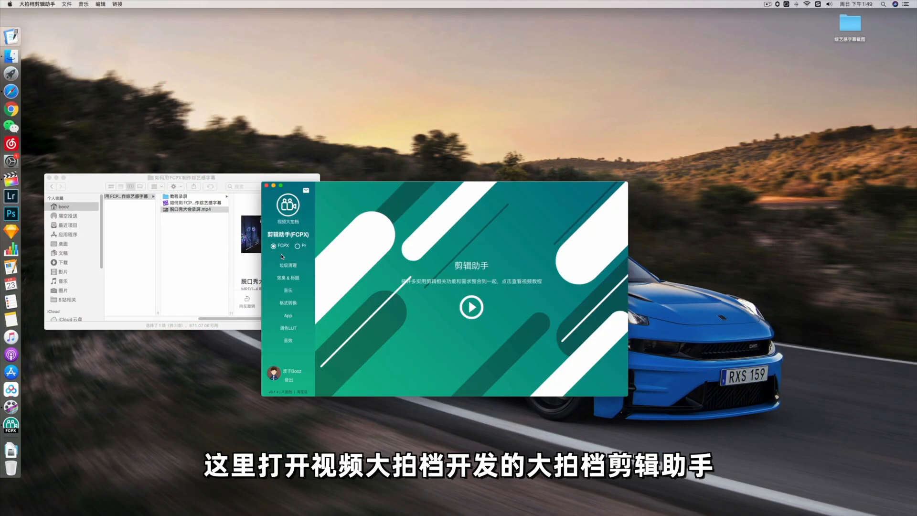
In 大拍档剪辑助手, find the 文字倾斜 effect among the Final Cut effects and install it.
{"action": "left_click", "coordinate": [292, 279]}
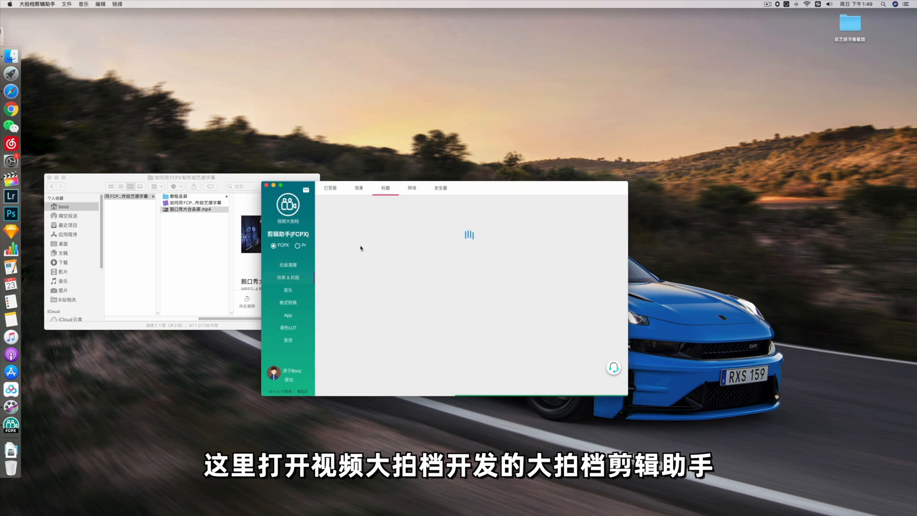
{"action": "left_click", "coordinate": [359, 190]}
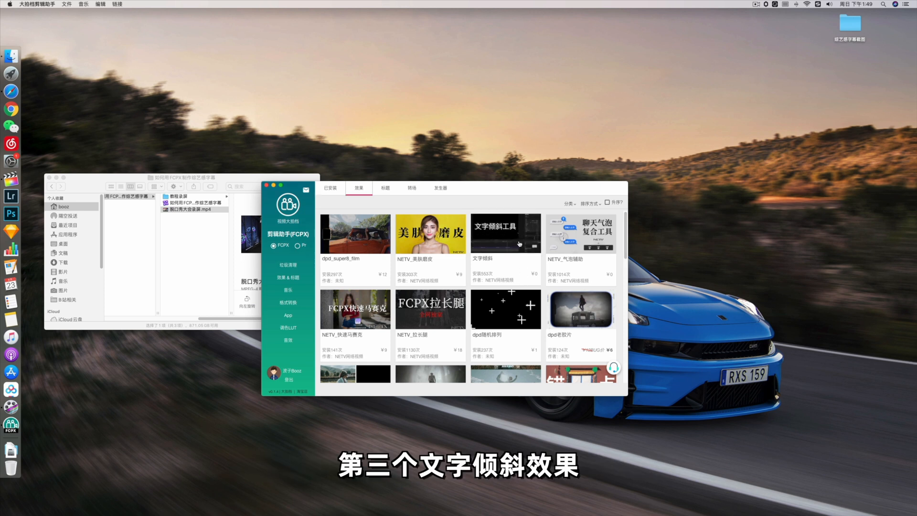
{"action": "left_click", "coordinate": [520, 242]}
{"action": "left_click", "coordinate": [578, 359]}
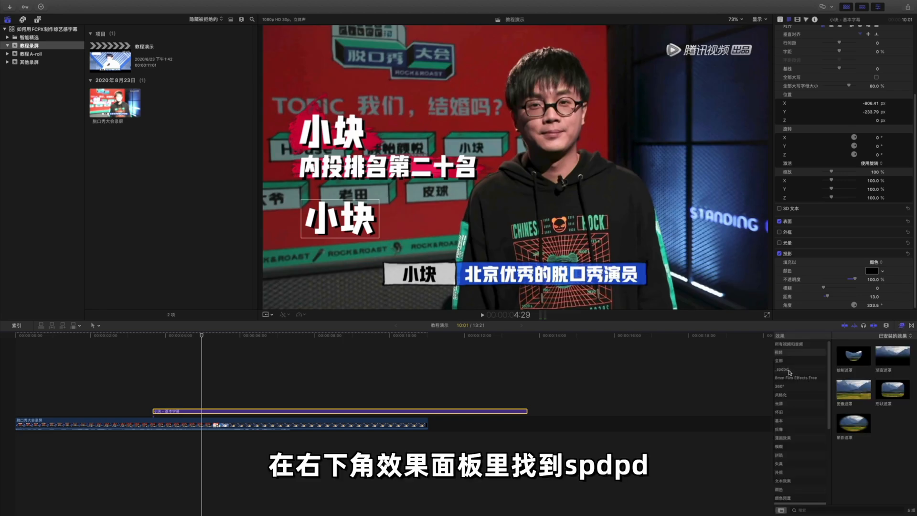
In Final Cut Pro, apply the installed 文字倾斜 effect to the 小块 title and set its X distortion to 0.05 px.
{"action": "left_click", "coordinate": [789, 370]}
{"action": "scroll", "coordinate": [855, 454], "scroll_direction": "down", "scroll_amount": 5}
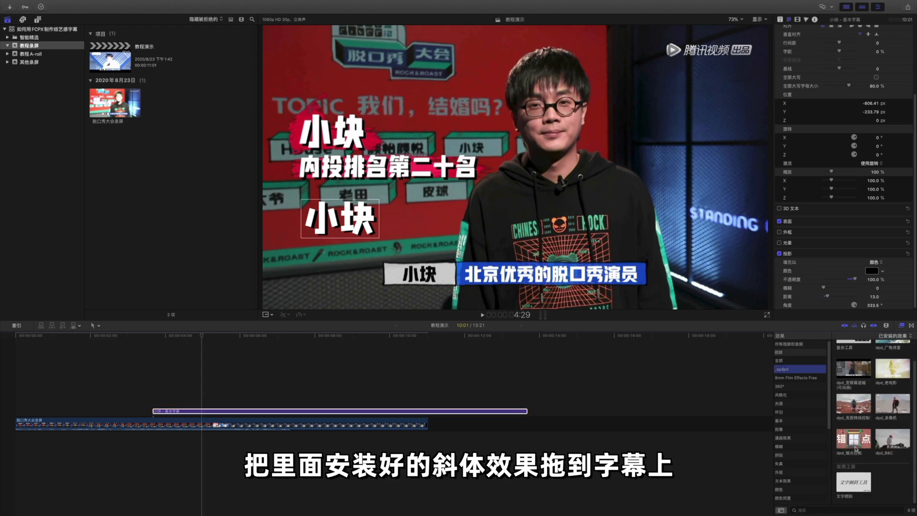
{"action": "left_click_drag", "start_coordinate": [864, 477], "coordinate": [211, 412]}
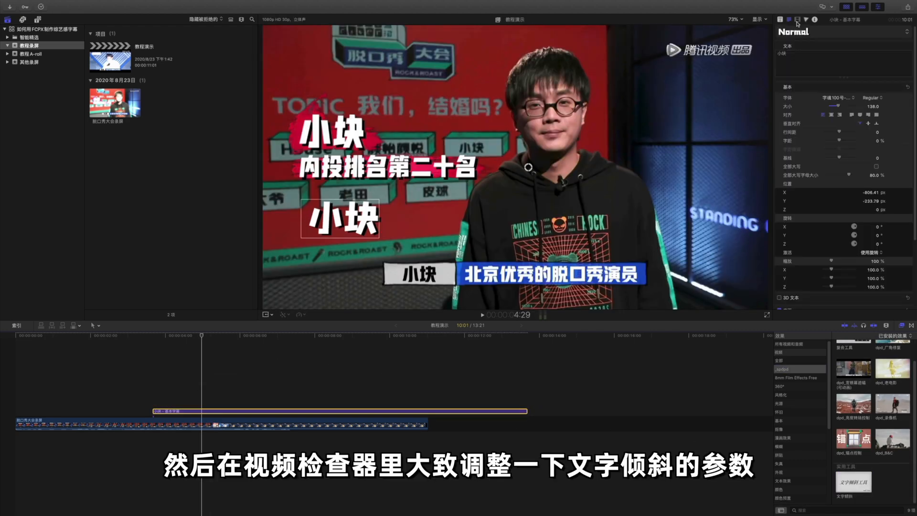
{"action": "mouse_move", "coordinate": [839, 51]}
{"action": "left_mouse_down"}
{"action": "mouse_move", "coordinate": [856, 52]}
{"action": "mouse_move", "coordinate": [837, 52]}
{"action": "mouse_move", "coordinate": [846, 52]}
{"action": "left_mouse_up"}
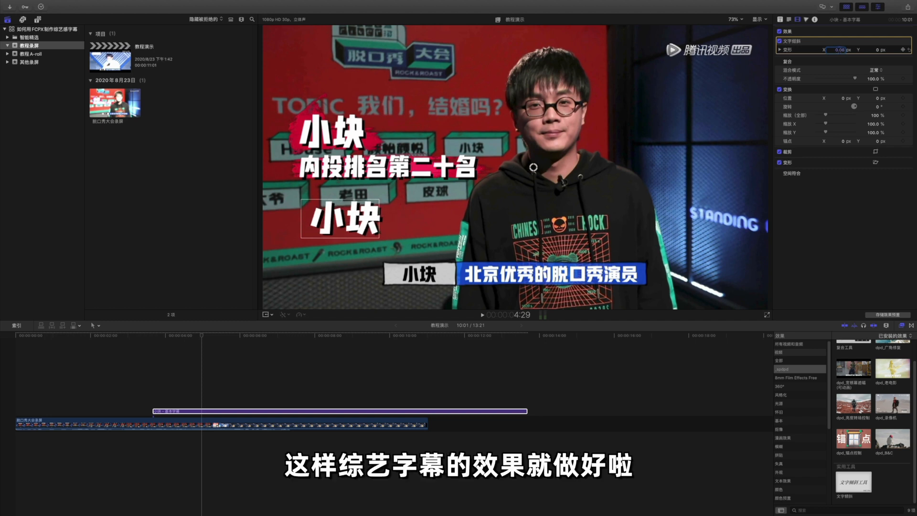
Duplicate the slanted 小块 title onto the track directly above it.
{"action": "left_click", "coordinate": [201, 412]}
{"action": "left_click_drag", "start_coordinate": [201, 414], "coordinate": [203, 403]}
{"action": "left_click", "coordinate": [202, 392]}
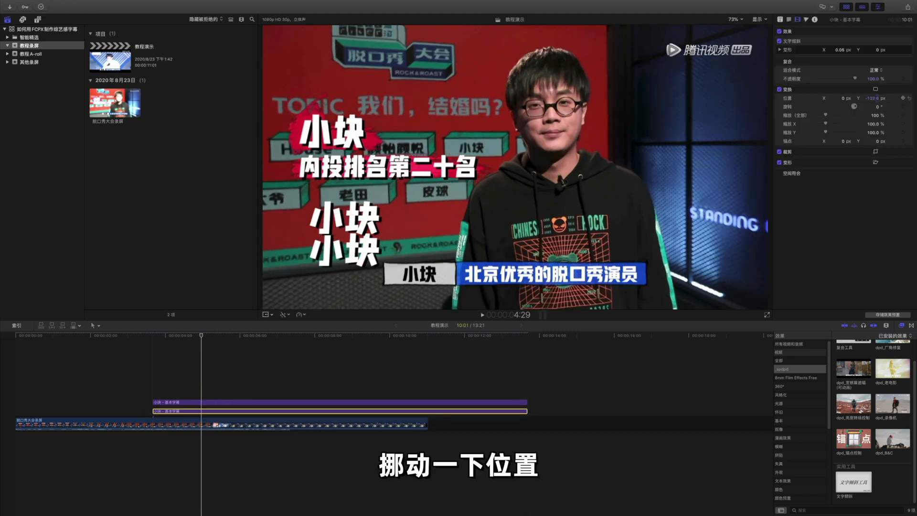
Change the lower-track title's text to 内投排名第二十名 at size 79 and place it just below the 小块 title.
{"action": "left_click_drag", "start_coordinate": [878, 97], "coordinate": [878, 99]}
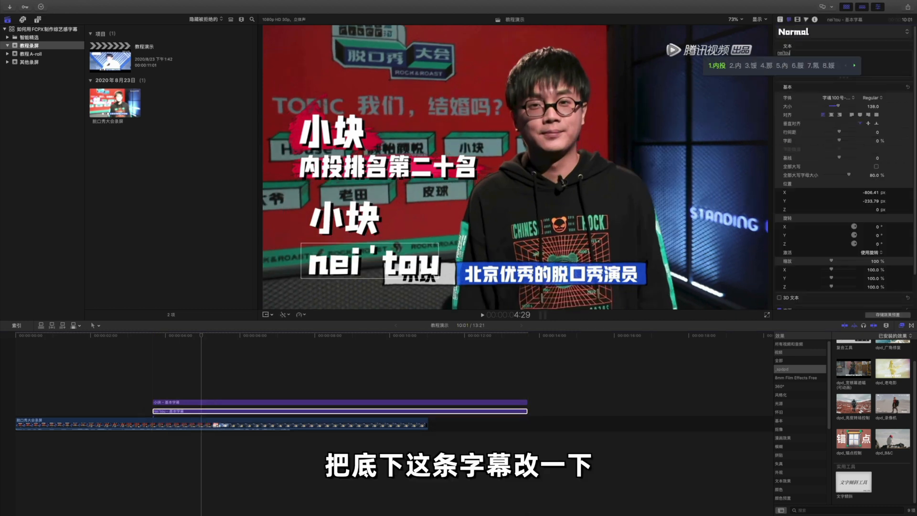
{"action": "type", "text": "paiming diershi ming"}
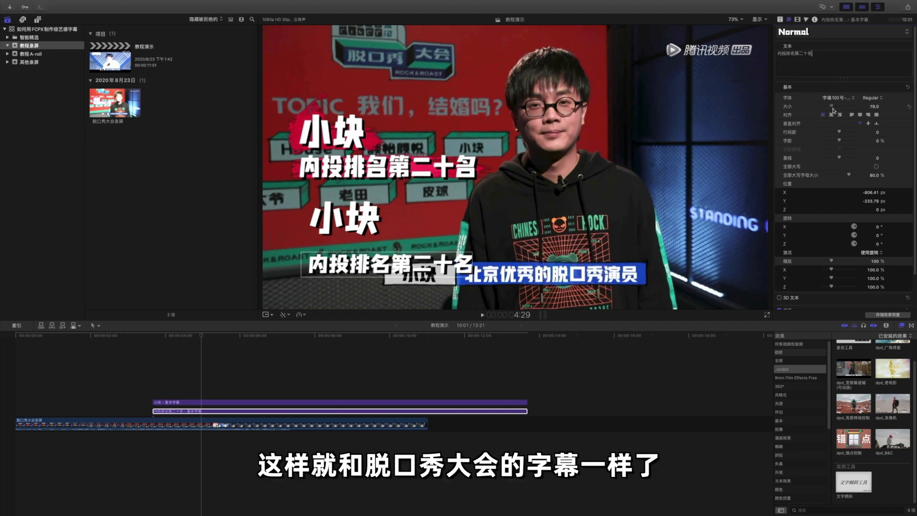
{"action": "left_click_drag", "start_coordinate": [362, 272], "coordinate": [363, 259]}
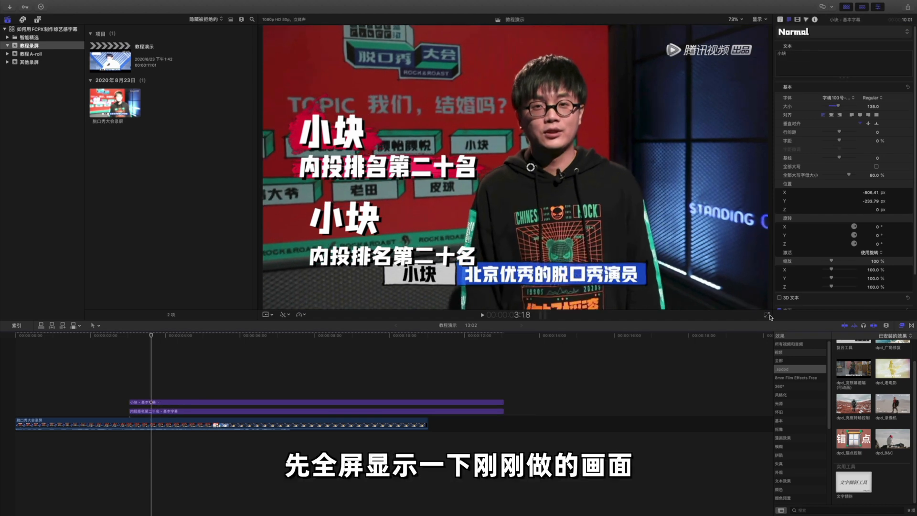
Capture the frame in full screen and paste it into a new Photoshop document made from the clipboard preset.
{"action": "key", "text": "shift+super+f"}
{"action": "mouse_move", "coordinate": [1, 2]}
{"action": "left_mouse_down"}
{"action": "mouse_move", "coordinate": [903, 495]}
{"action": "mouse_move", "coordinate": [916, 515]}
{"action": "left_mouse_up"}
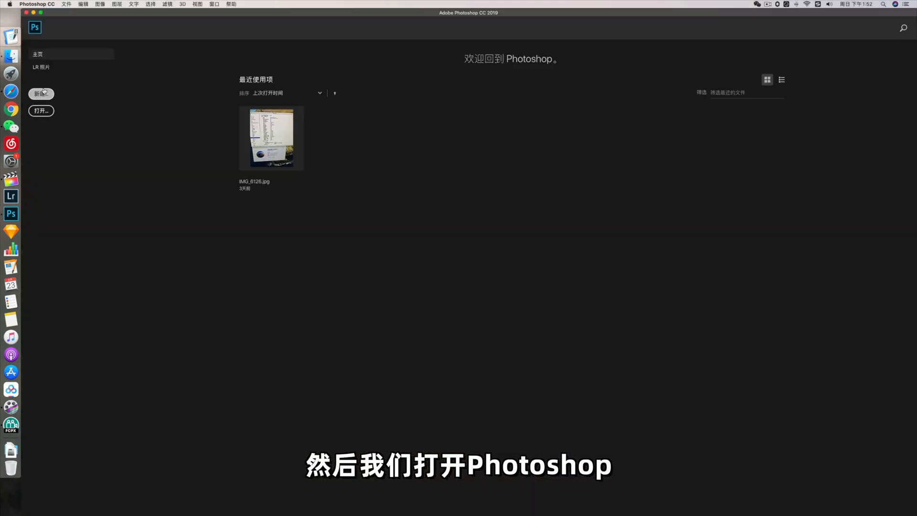
{"action": "left_click", "coordinate": [43, 93]}
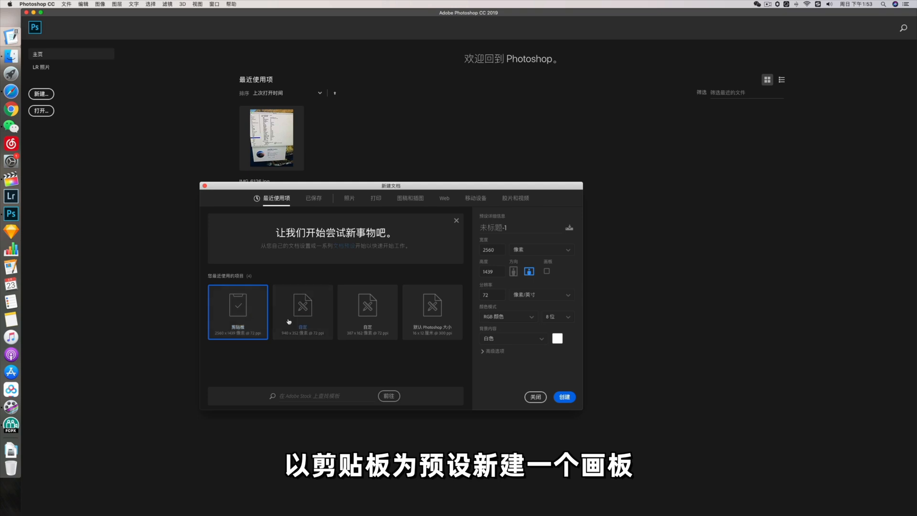
{"action": "left_click", "coordinate": [565, 397]}
{"action": "key", "text": "super+v"}
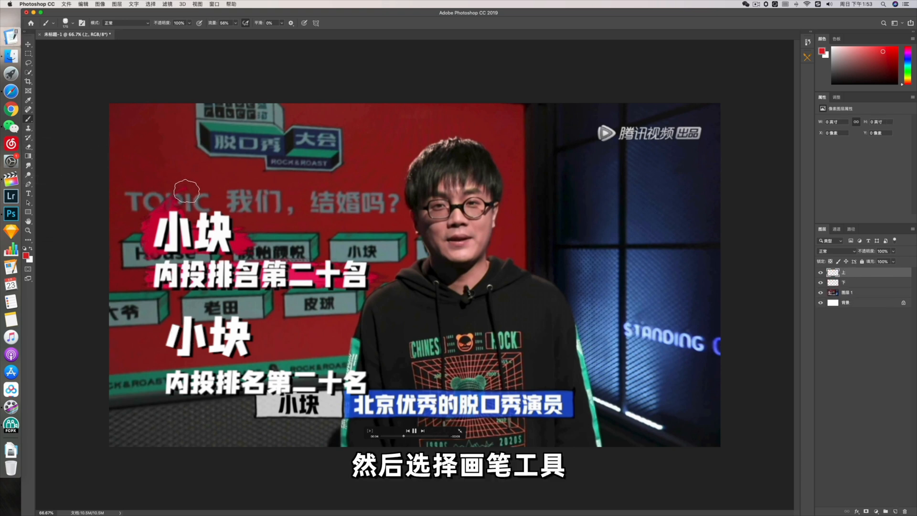
Choose a rough-edged brush, adjust its size and paint a red patch over the new 小块 title on layer 上.
{"action": "left_click", "coordinate": [66, 23]}
{"action": "scroll", "coordinate": [71, 110], "scroll_direction": "down", "scroll_amount": 3}
{"action": "left_click", "coordinate": [88, 111]}
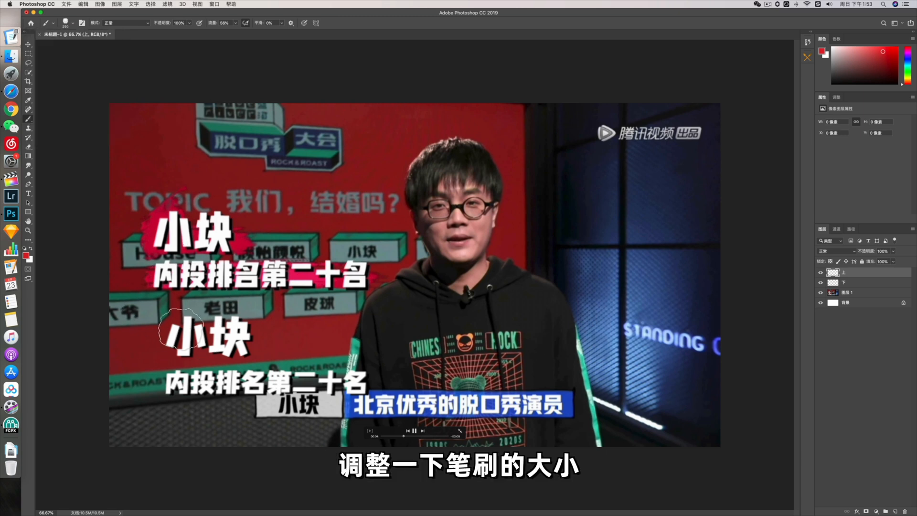
{"action": "key", "text": "bracketright"}
{"action": "mouse_move", "coordinate": [183, 325]}
{"action": "left_mouse_down"}
{"action": "mouse_move", "coordinate": [171, 338]}
{"action": "mouse_move", "coordinate": [256, 339]}
{"action": "left_mouse_up"}
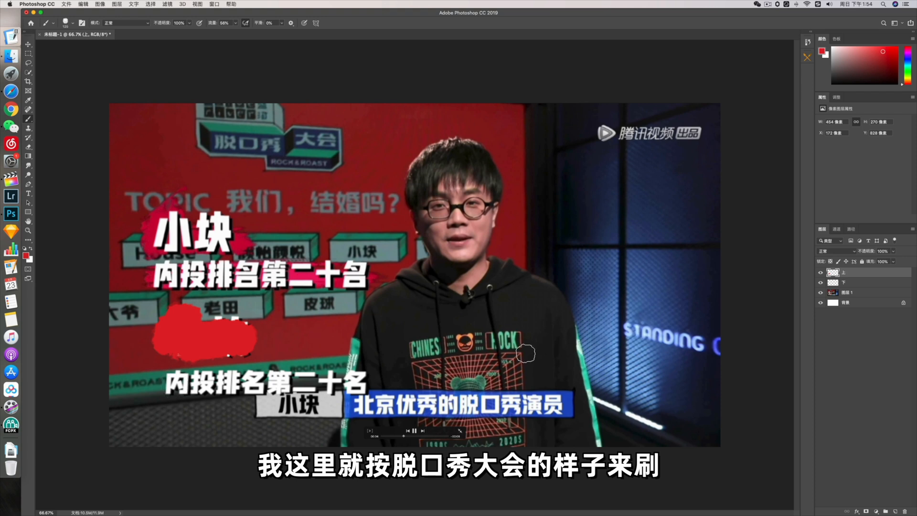
Paint a red stroke across the lower 内投排名第二十名 title on layer 下 and crop the canvas around both red shapes.
{"action": "left_click", "coordinate": [860, 283]}
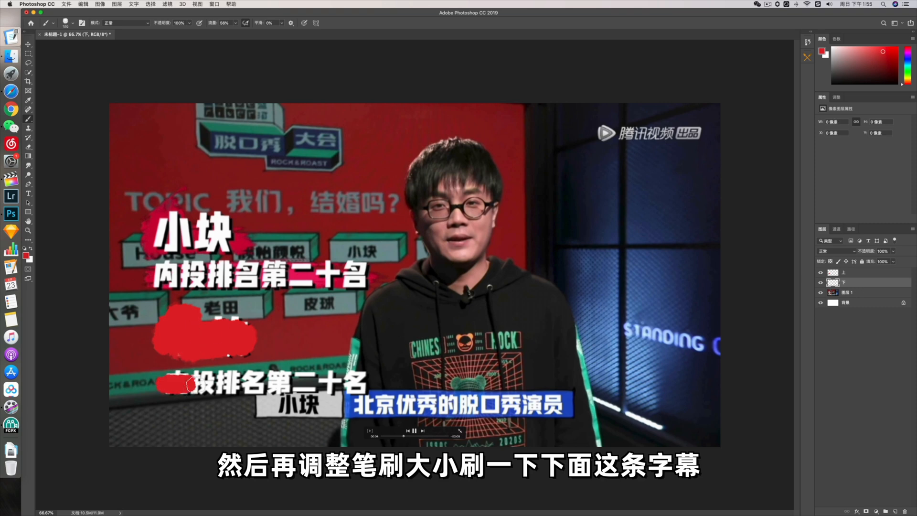
{"action": "left_click_drag", "start_coordinate": [190, 383], "coordinate": [353, 384]}
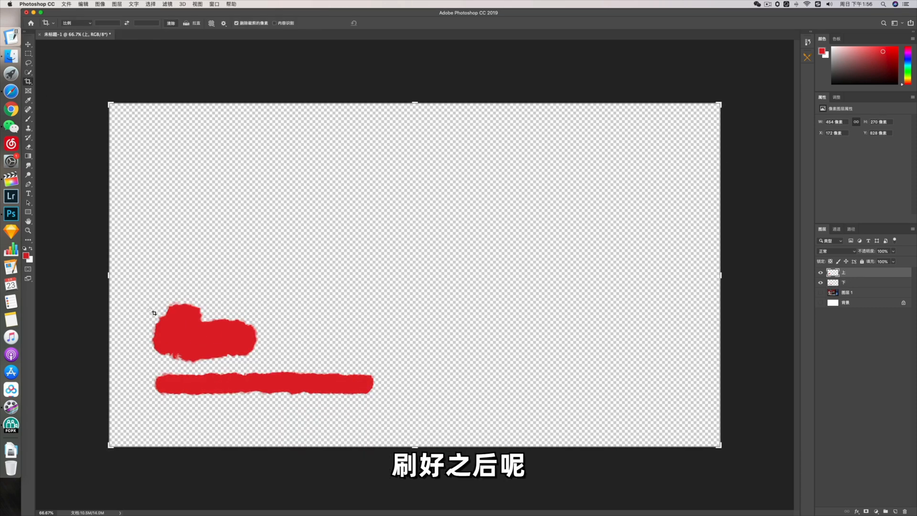
{"action": "mouse_move", "coordinate": [139, 297]}
{"action": "left_mouse_down"}
{"action": "mouse_move", "coordinate": [368, 389]}
{"action": "mouse_move", "coordinate": [383, 407]}
{"action": "left_mouse_up"}
{"action": "key", "text": "Return"}
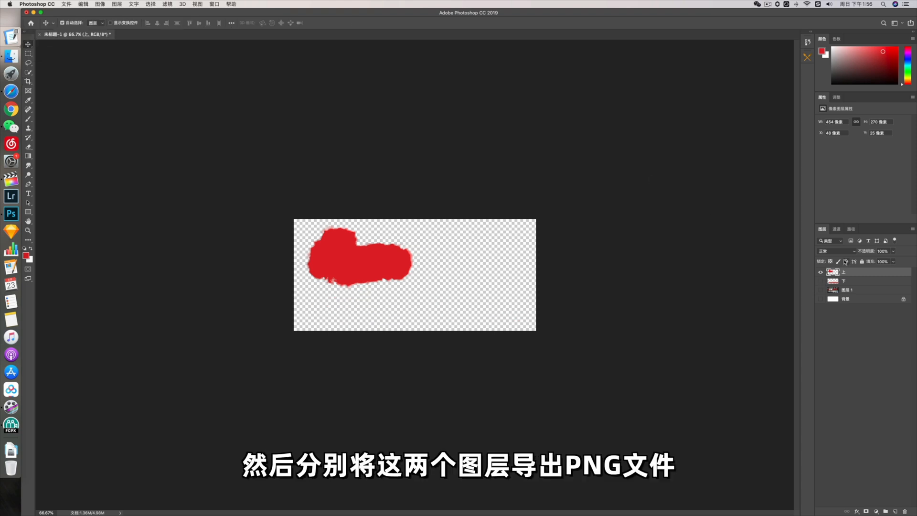
Quick-export the visible layer 上 as a PNG file.
{"action": "left_click", "coordinate": [66, 4]}
{"action": "mouse_move", "coordinate": [82, 92]}
{"action": "left_click", "coordinate": [191, 92]}
{"action": "left_click", "coordinate": [603, 254]}
Show only layer 下 and quick-export it as a PNG file.
{"action": "left_click", "coordinate": [821, 281]}
{"action": "left_click", "coordinate": [821, 272]}
{"action": "left_click", "coordinate": [848, 281]}
{"action": "left_click", "coordinate": [66, 4]}
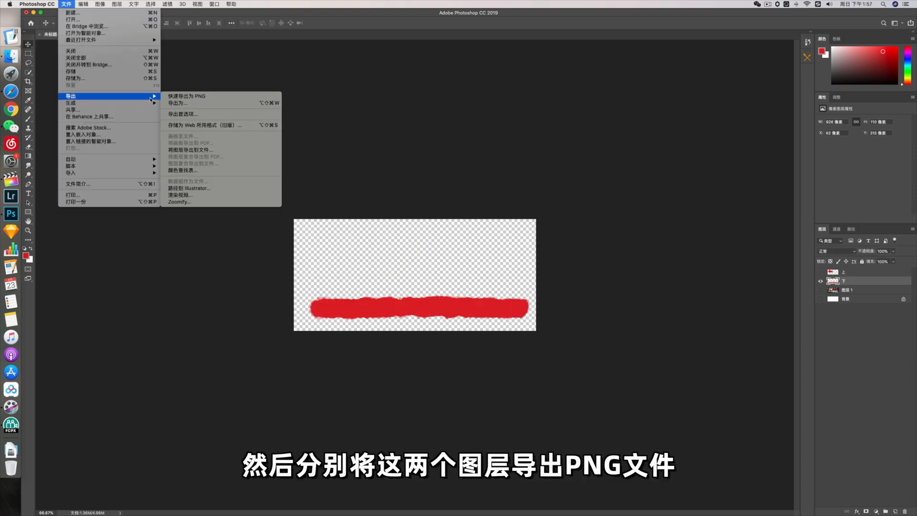
{"action": "left_click", "coordinate": [191, 92]}
{"action": "left_click", "coordinate": [603, 254]}
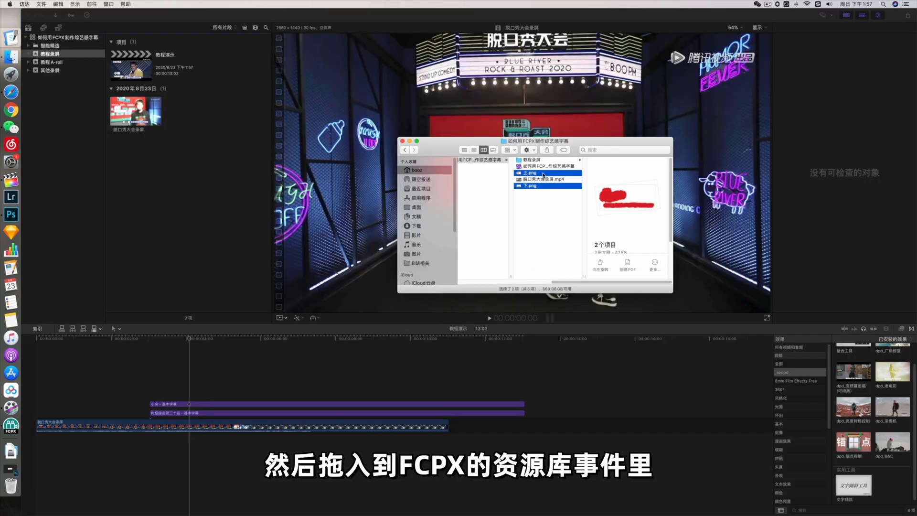
Import 上.png and 下.png into the 教程录屏 event in Final Cut Pro and place 上 beneath the titles in the timeline.
{"action": "left_click_drag", "start_coordinate": [614, 195], "coordinate": [177, 111]}
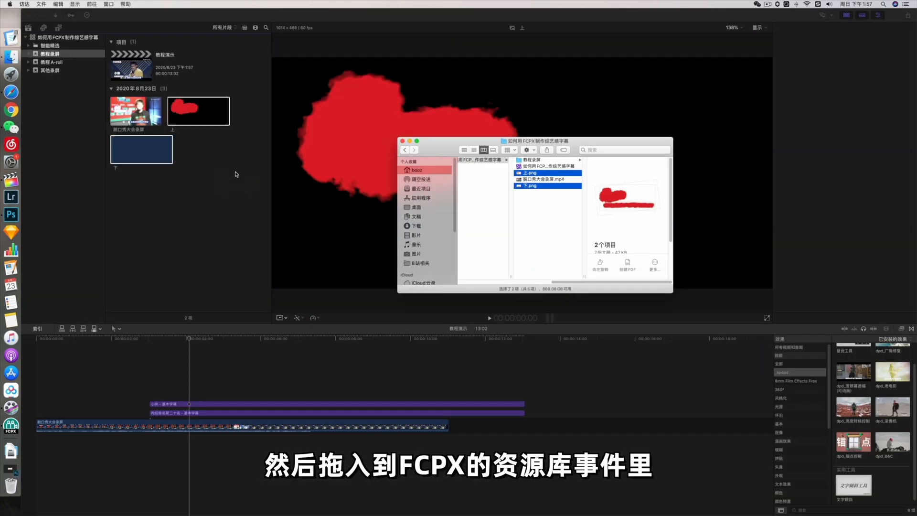
{"action": "left_click", "coordinate": [180, 114]}
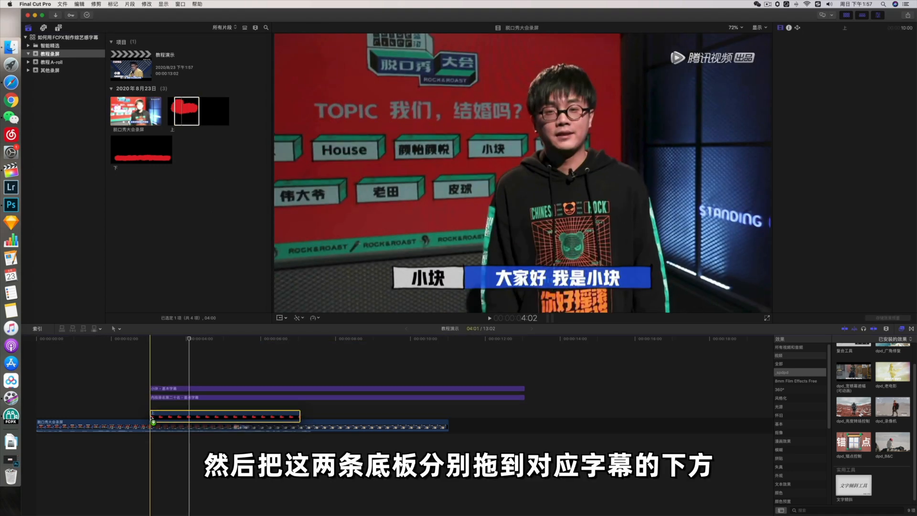
Scale and position 上 behind the 小块 title, then fit 下 behind the lower title at 41% scale.
{"action": "left_click_drag", "start_coordinate": [843, 76], "coordinate": [844, 218]}
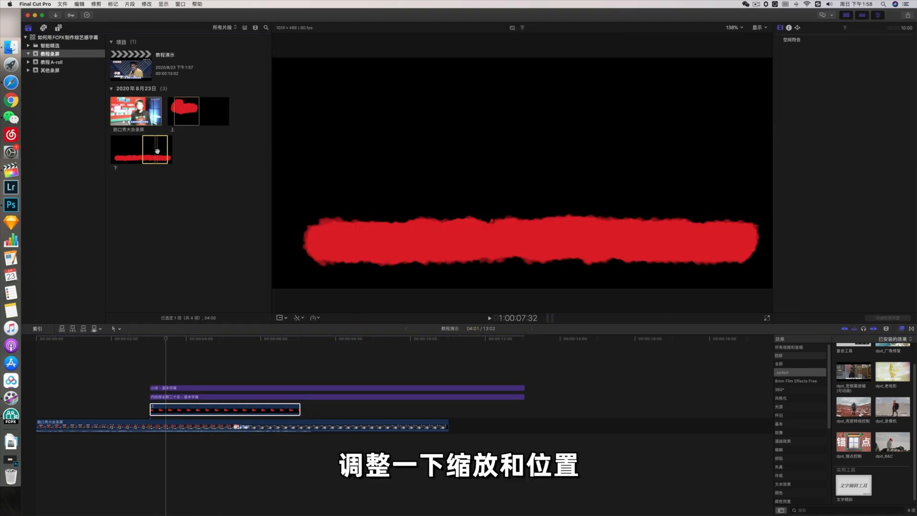
{"action": "mouse_move", "coordinate": [878, 78]}
{"action": "left_mouse_down"}
{"action": "mouse_move", "coordinate": [843, 78]}
{"action": "mouse_move", "coordinate": [873, 67]}
{"action": "left_mouse_up"}
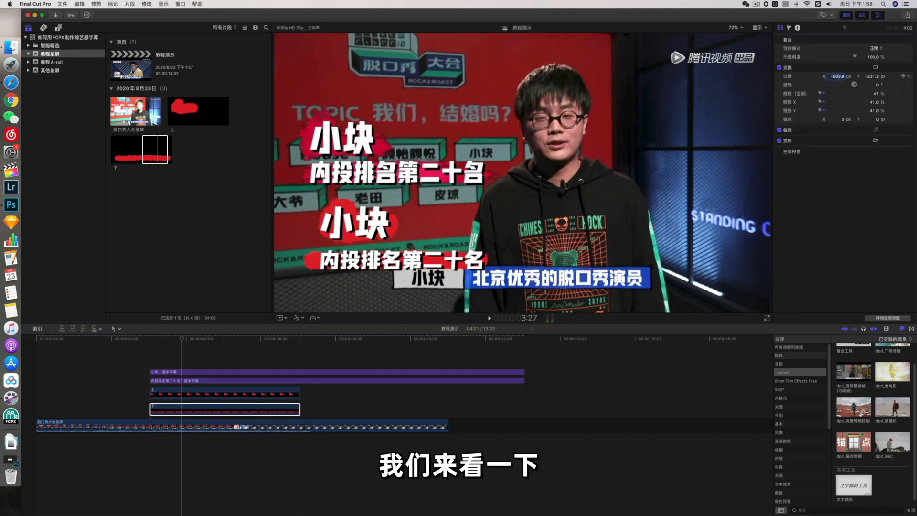
Play the project from its beginning to check the titles with their red backings.
{"action": "left_click", "coordinate": [34, 343]}
{"action": "key", "text": "space"}
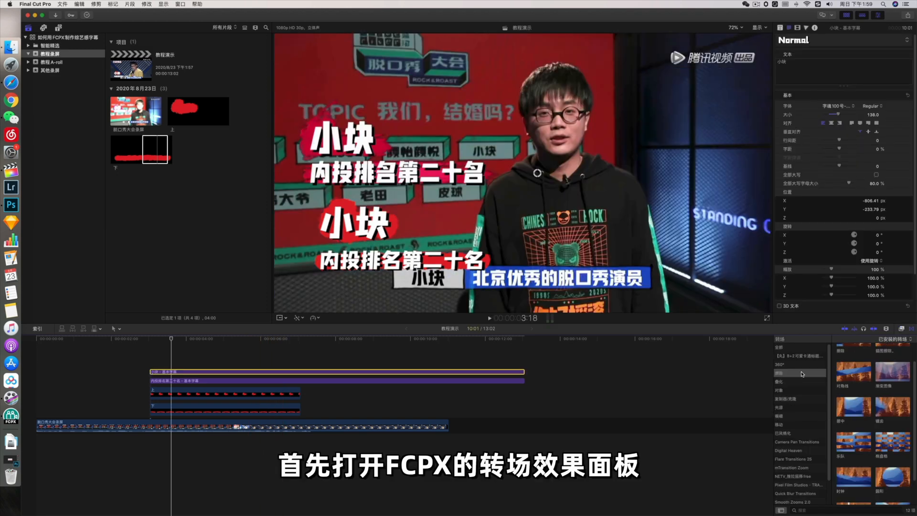
Apply the first wipe transition, 擦除, to both titles and both red backing clips.
{"action": "scroll", "coordinate": [850, 377], "scroll_direction": "up", "scroll_amount": 2}
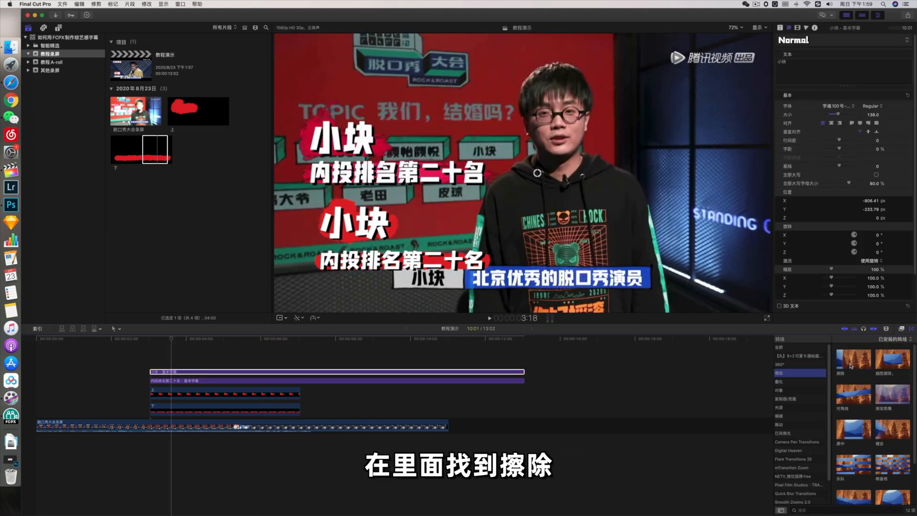
{"action": "left_click", "coordinate": [846, 364]}
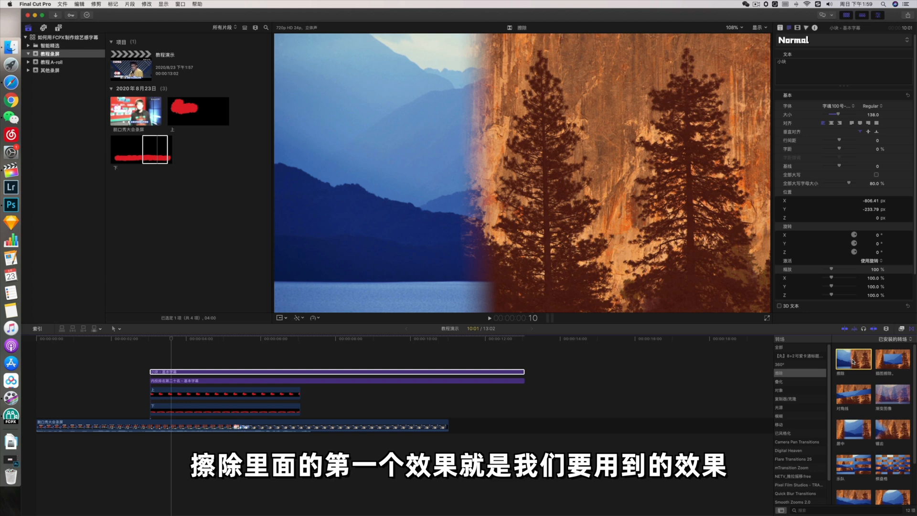
{"action": "left_click_drag", "start_coordinate": [854, 361], "coordinate": [268, 372]}
{"action": "left_click_drag", "start_coordinate": [854, 362], "coordinate": [256, 379]}
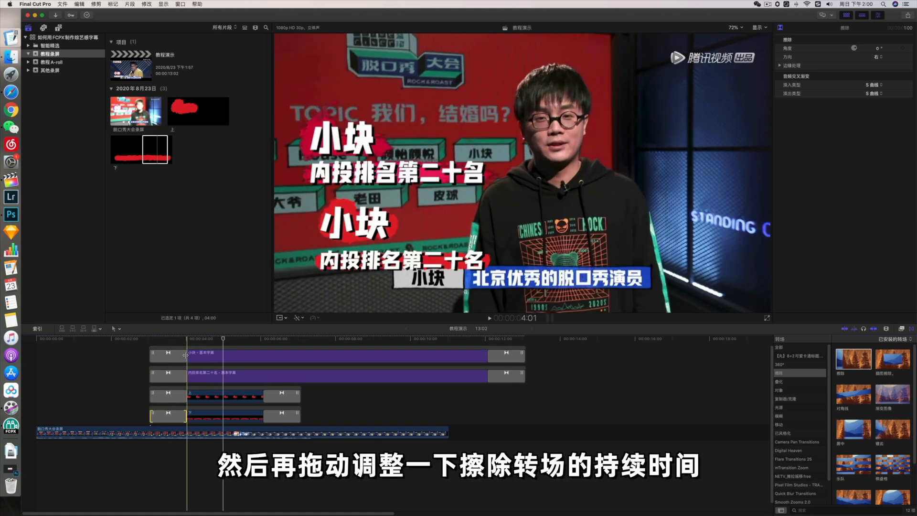
Lengthen the opening wipe transitions on all four clips equally and extend both backing clips to the end of the titles.
{"action": "left_click_drag", "start_coordinate": [186, 356], "coordinate": [212, 356]}
{"action": "left_click_drag", "start_coordinate": [186, 376], "coordinate": [212, 396]}
{"action": "left_click_drag", "start_coordinate": [186, 416], "coordinate": [212, 416]}
{"action": "left_click_drag", "start_coordinate": [282, 394], "coordinate": [536, 415]}
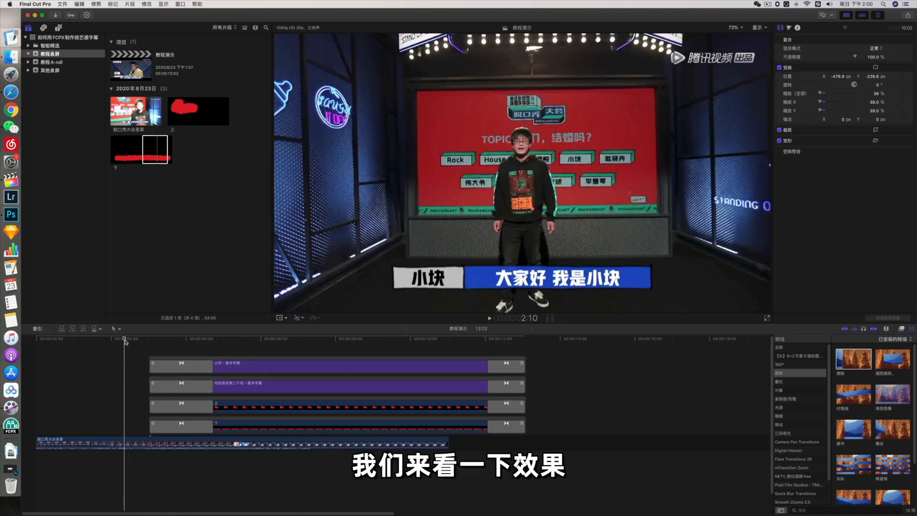
Play the section from just before the titles appear and review how the wipes reveal the titles and backings.
{"action": "key", "text": "space"}
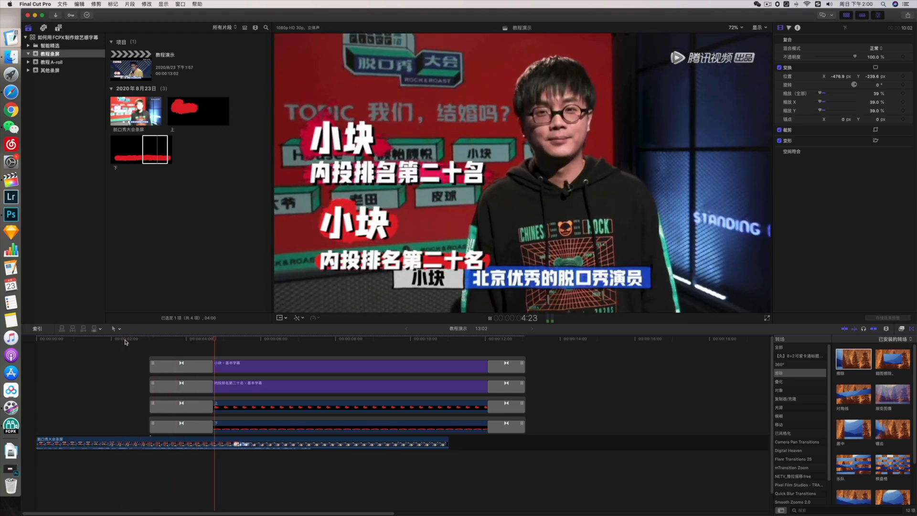
{"action": "key", "text": "space"}
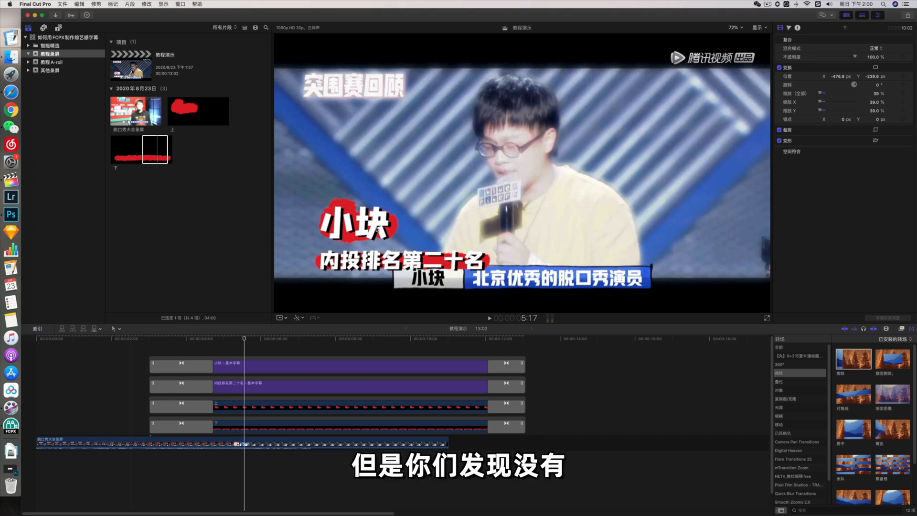
{"action": "left_click", "coordinate": [161, 340]}
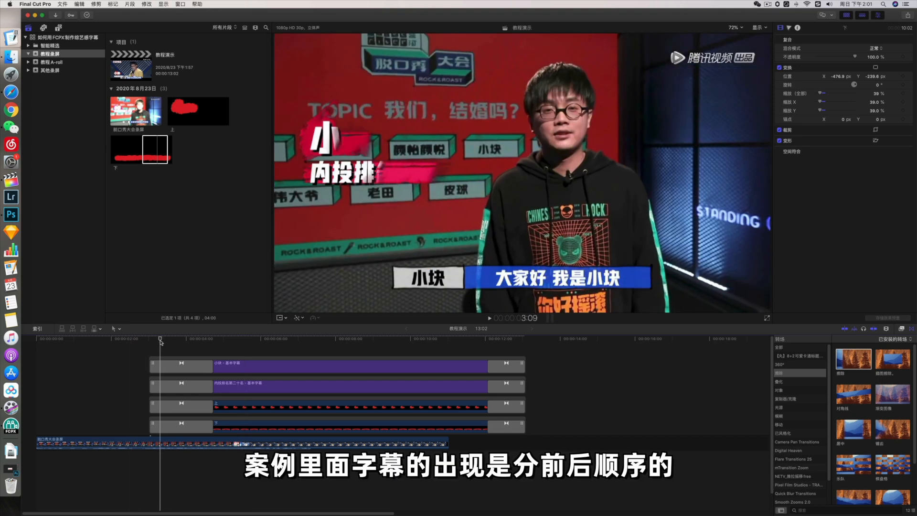
{"action": "key", "text": "space"}
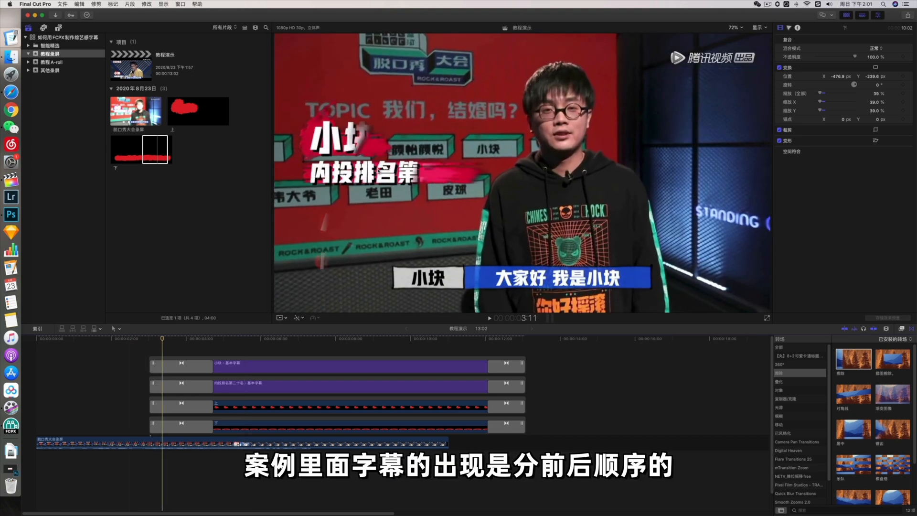
{"action": "left_click_drag", "start_coordinate": [162, 338], "coordinate": [157, 338]}
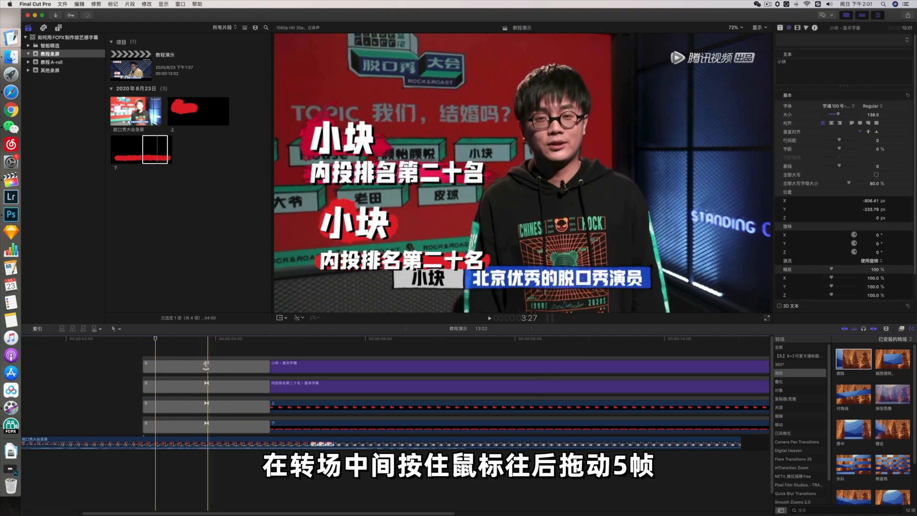
Delay the start of the 小块 title and its 上 backing by 5 frames, and play back the staggered reveal.
{"action": "left_click_drag", "start_coordinate": [207, 366], "coordinate": [210, 366]}
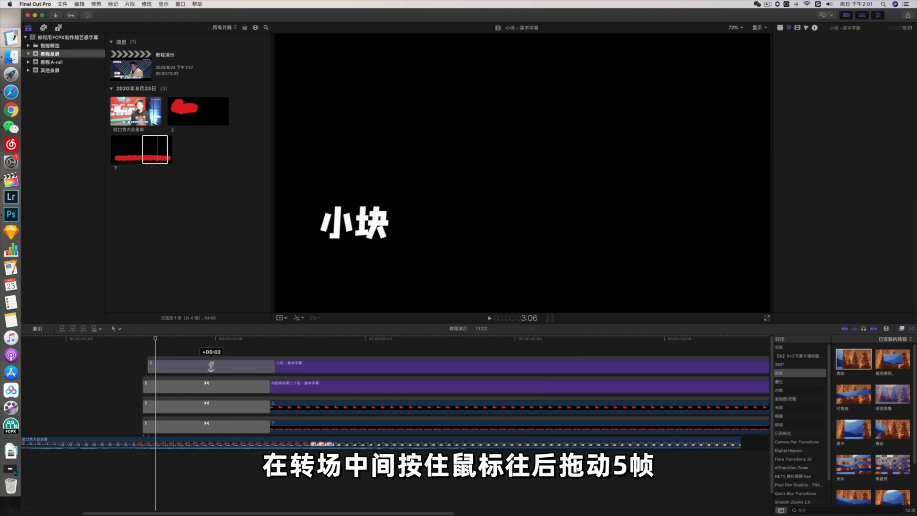
{"action": "left_click_drag", "start_coordinate": [206, 405], "coordinate": [220, 405]}
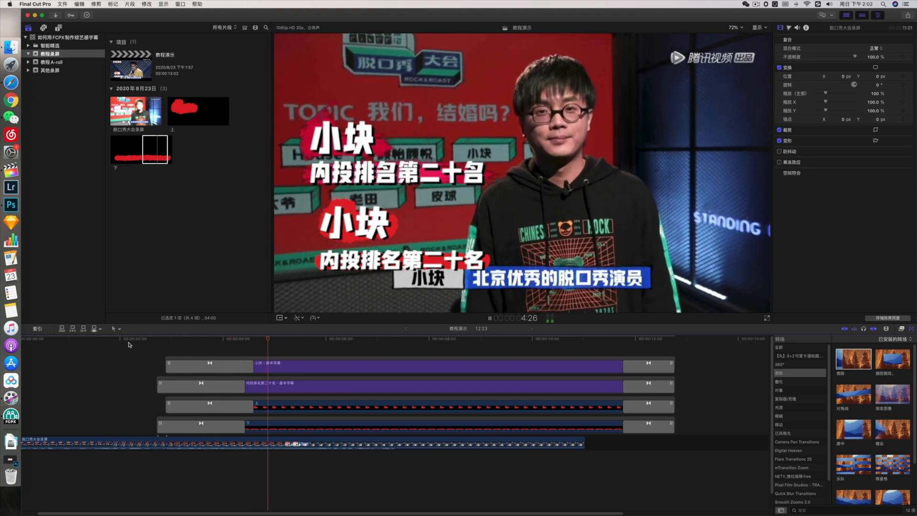
{"action": "left_click", "coordinate": [128, 344]}
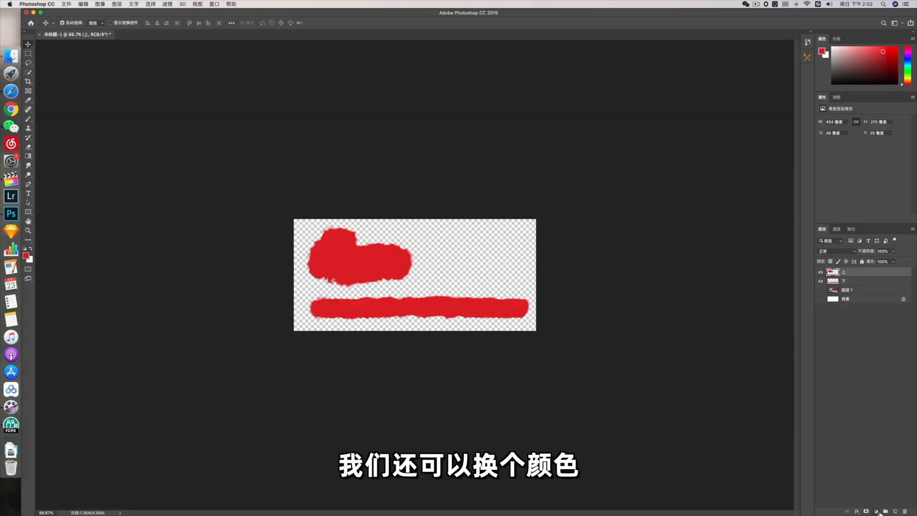
Switch to Photoshop and add a Hue/Saturation adjustment layer above layer 上, shifting the backings' hue to orange-yellow.
{"action": "left_click", "coordinate": [876, 511]}
{"action": "left_click", "coordinate": [552, 211]}
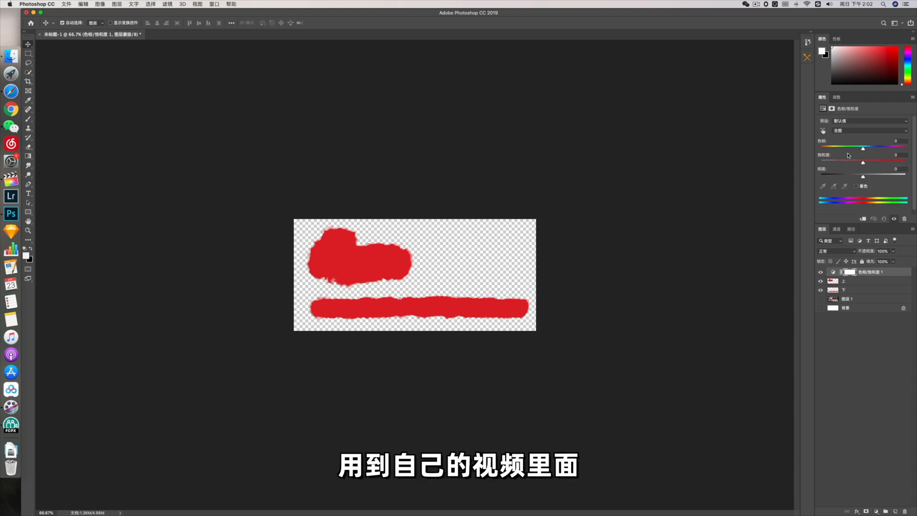
{"action": "mouse_move", "coordinate": [863, 149]}
{"action": "left_mouse_down"}
{"action": "mouse_move", "coordinate": [807, 154]}
{"action": "mouse_move", "coordinate": [882, 157]}
{"action": "left_mouse_up"}
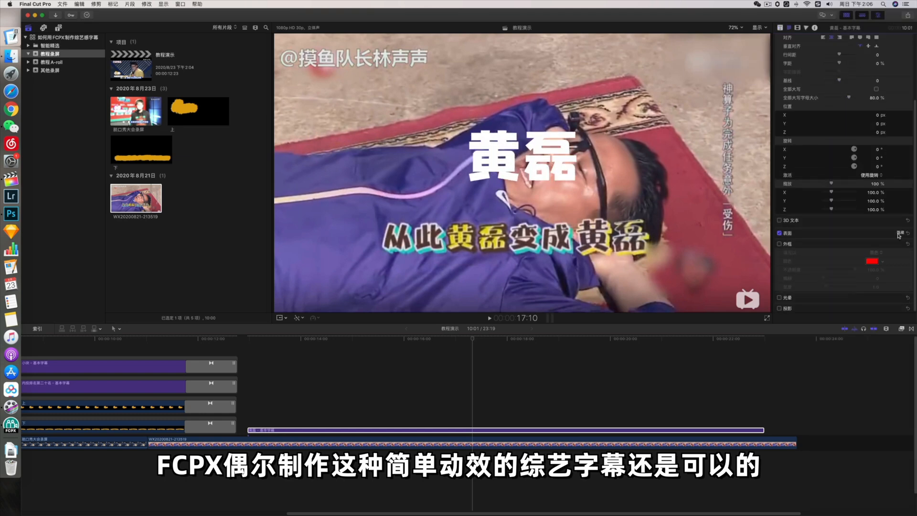
In Final Cut Pro, color the 黄磊 title's face yellow and give it a dark brown outline with a width of 13.
{"action": "left_click", "coordinate": [872, 216]}
{"action": "left_click", "coordinate": [779, 243]}
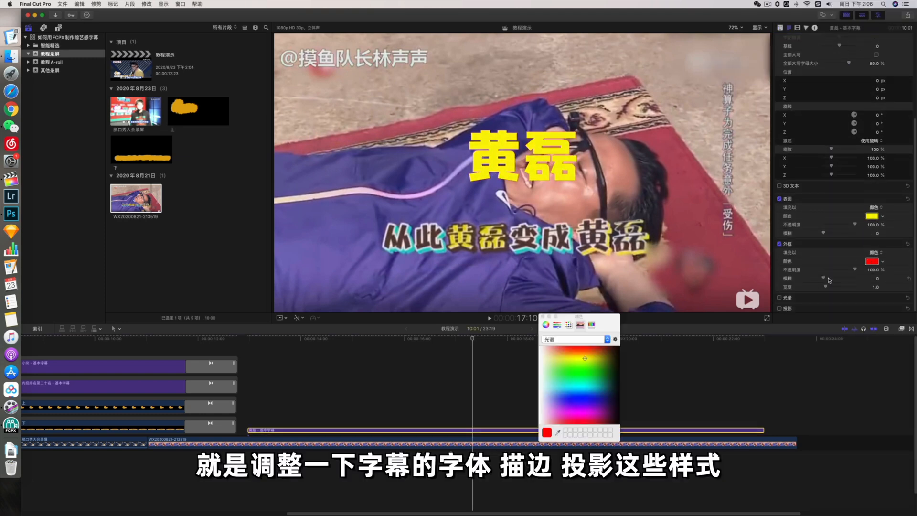
{"action": "left_click_drag", "start_coordinate": [826, 287], "coordinate": [851, 287]}
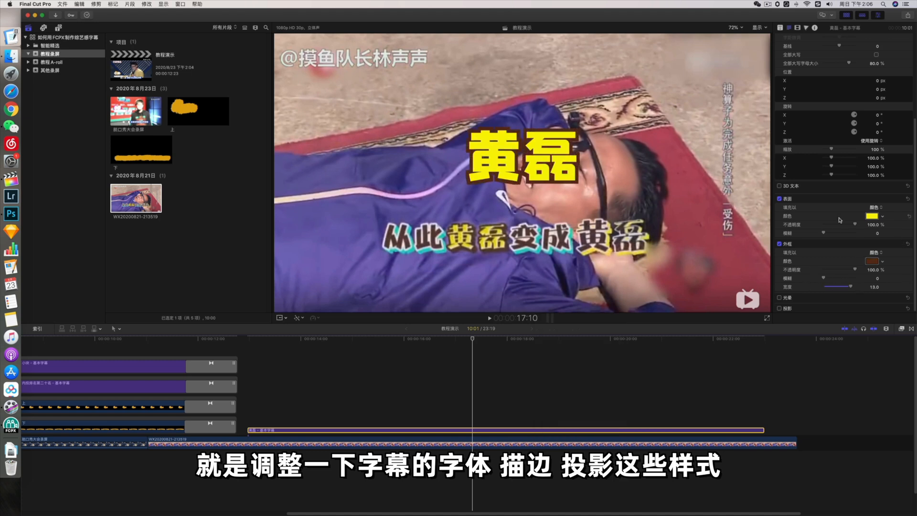
Add a dark brown drop shadow to the 黄磊 title with 100% opacity and a distance of 33.
{"action": "left_click", "coordinate": [780, 309]}
{"action": "double_click", "coordinate": [833, 309]}
{"action": "scroll", "coordinate": [833, 301], "scroll_direction": "down", "scroll_amount": 3}
{"action": "left_click", "coordinate": [872, 274]}
{"action": "left_click", "coordinate": [597, 351]}
{"action": "left_click", "coordinate": [543, 317]}
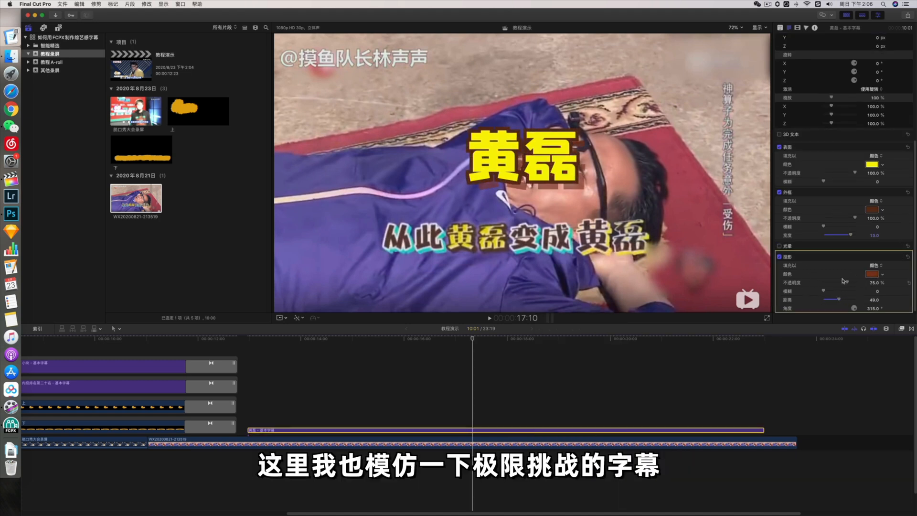
{"action": "left_click", "coordinate": [873, 275]}
{"action": "left_click", "coordinate": [552, 409]}
{"action": "left_click", "coordinate": [542, 317]}
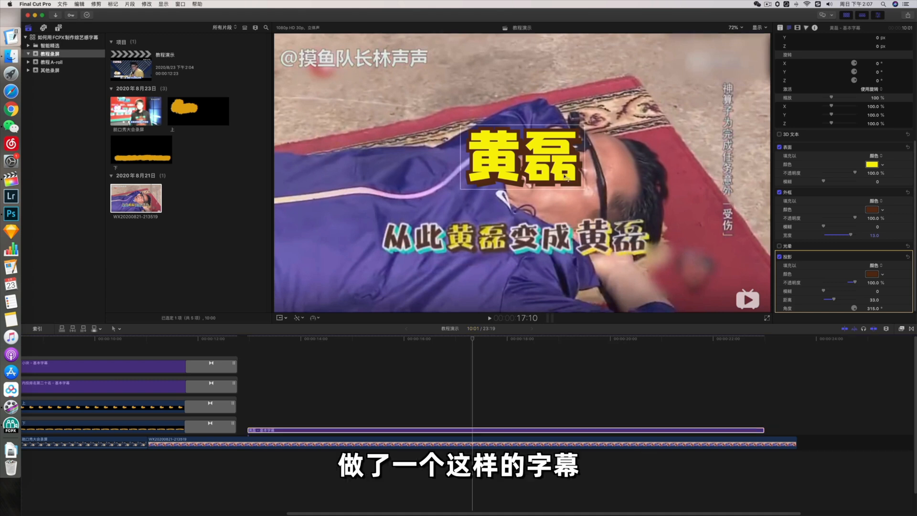
Move the 黄磊 title just above the reference caption and widen its outline to 22.
{"action": "left_click_drag", "start_coordinate": [544, 173], "coordinate": [508, 195]}
{"action": "scroll", "coordinate": [854, 249], "scroll_direction": "down", "scroll_amount": 4}
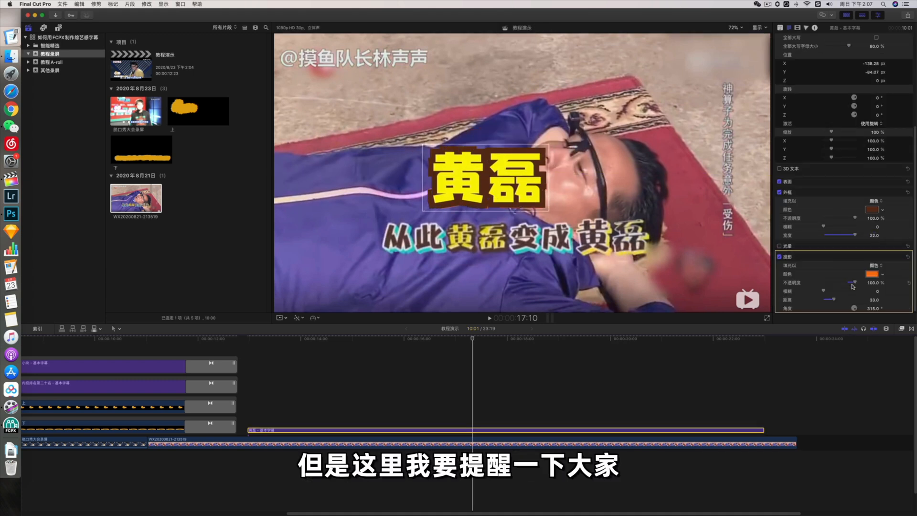
Increase the title's orange shadow distance to 122 and set the outline width to 24.
{"action": "left_click_drag", "start_coordinate": [838, 299], "coordinate": [846, 211]}
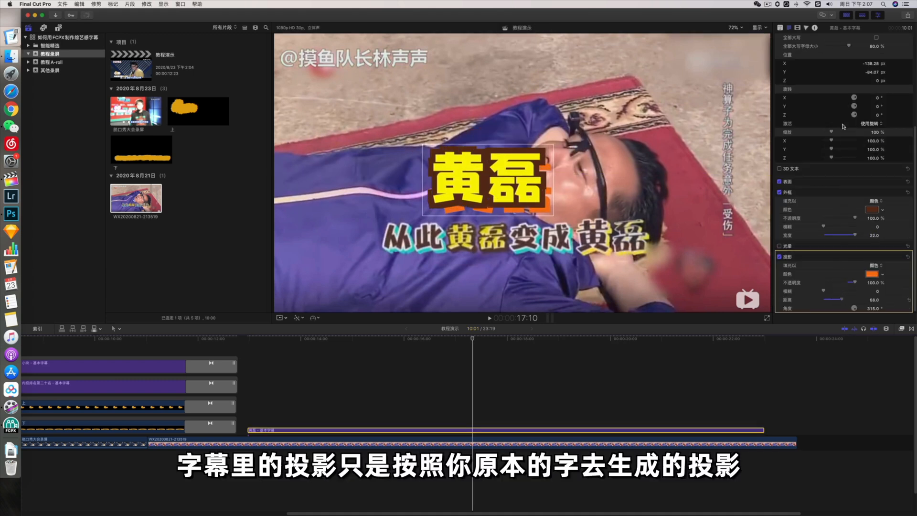
{"action": "mouse_move", "coordinate": [875, 302]}
{"action": "left_mouse_down"}
{"action": "mouse_move", "coordinate": [889, 287]}
{"action": "mouse_move", "coordinate": [873, 301]}
{"action": "left_mouse_up"}
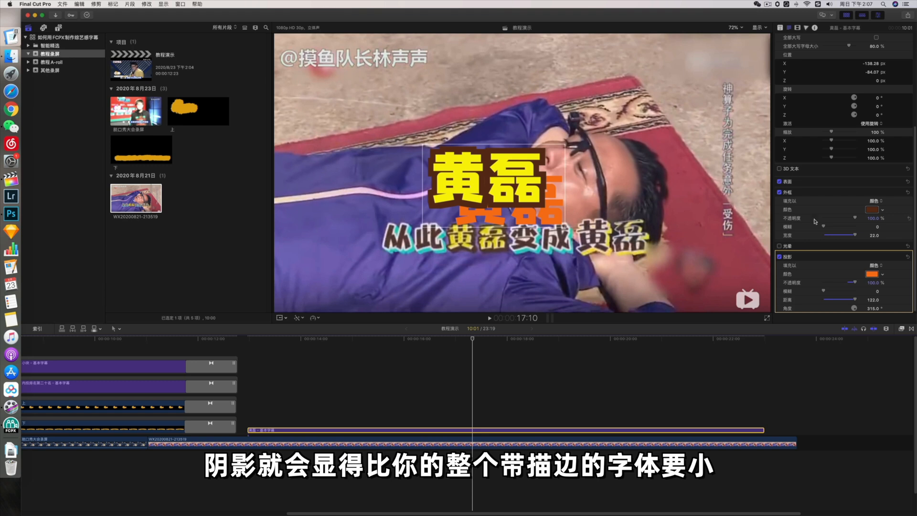
{"action": "left_click_drag", "start_coordinate": [870, 237], "coordinate": [875, 237]}
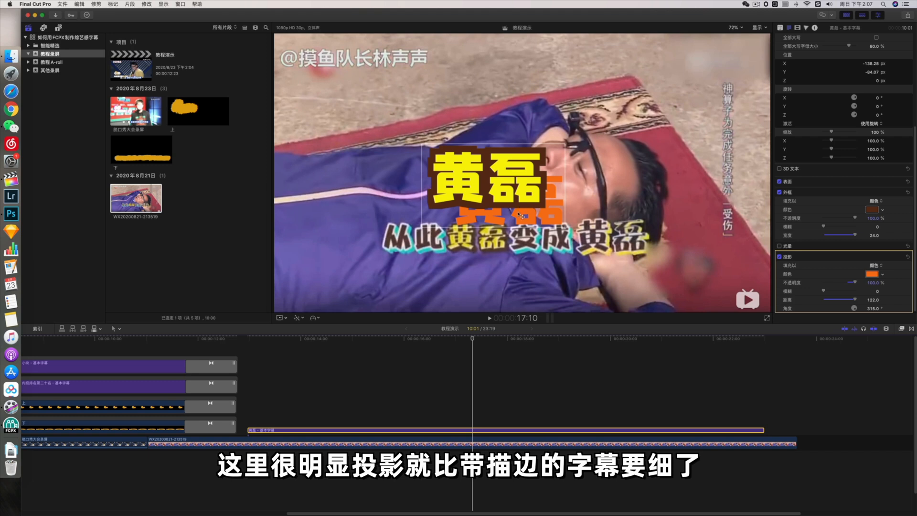
Turn off the title's built-in shadow and apply the 投影 effect instead, found by searching the effects for 投影.
{"action": "left_click", "coordinate": [780, 256]}
{"action": "left_click", "coordinate": [877, 329]}
{"action": "left_click", "coordinate": [793, 363]}
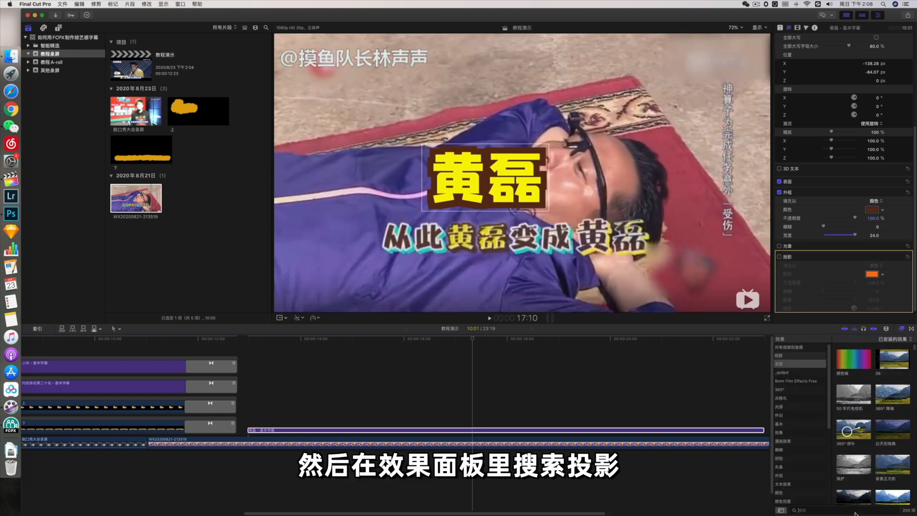
{"action": "left_click", "coordinate": [841, 510]}
{"action": "type", "text": "投影"}
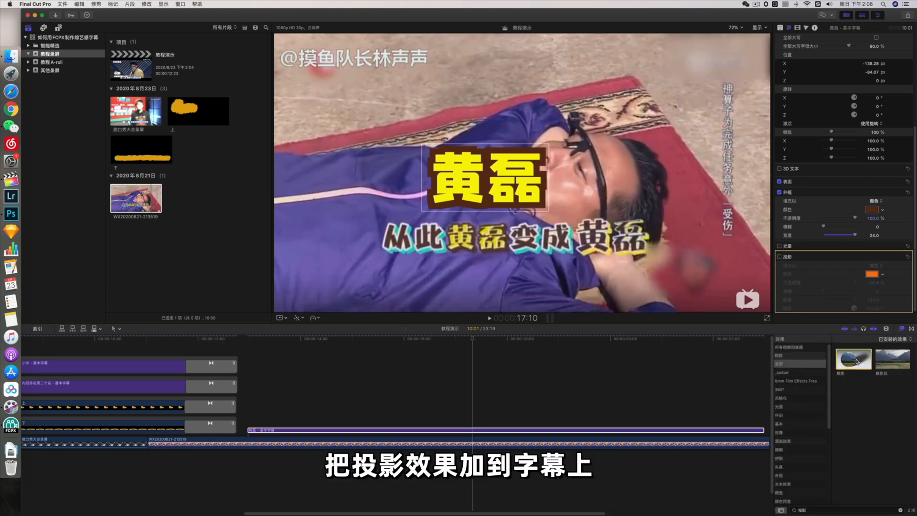
{"action": "left_click_drag", "start_coordinate": [857, 362], "coordinate": [471, 430]}
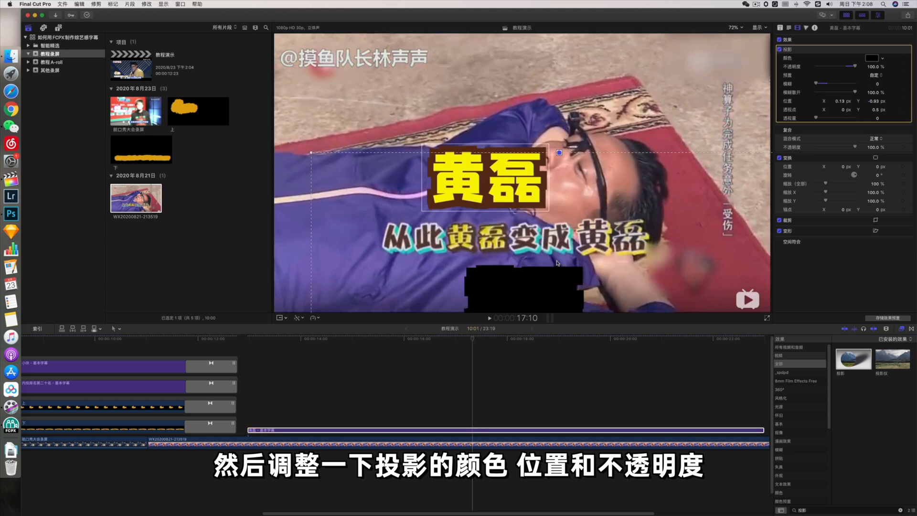
Place the effect's shadow just behind the title at about X 0.01, Y -0.62 in dark brown, and thin the title's outline.
{"action": "left_click_drag", "start_coordinate": [558, 263], "coordinate": [527, 166]}
{"action": "left_click", "coordinate": [871, 59]}
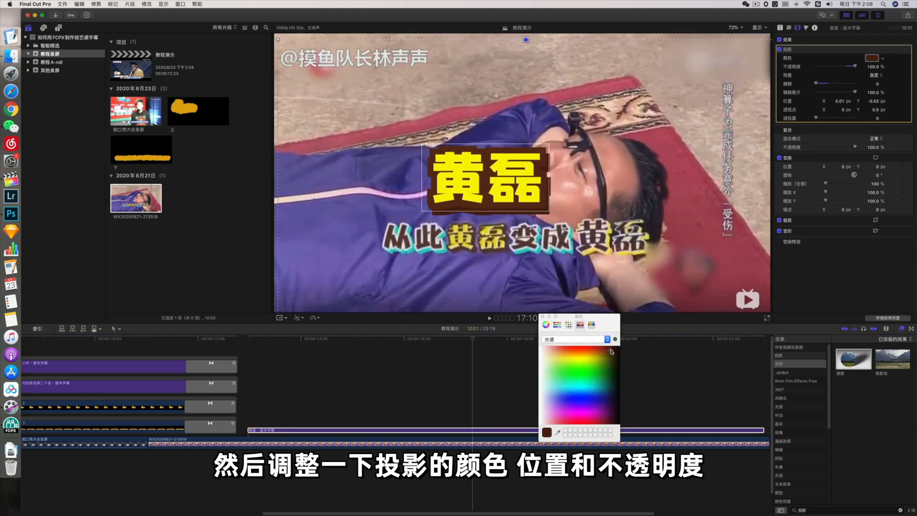
{"action": "left_click", "coordinate": [543, 316]}
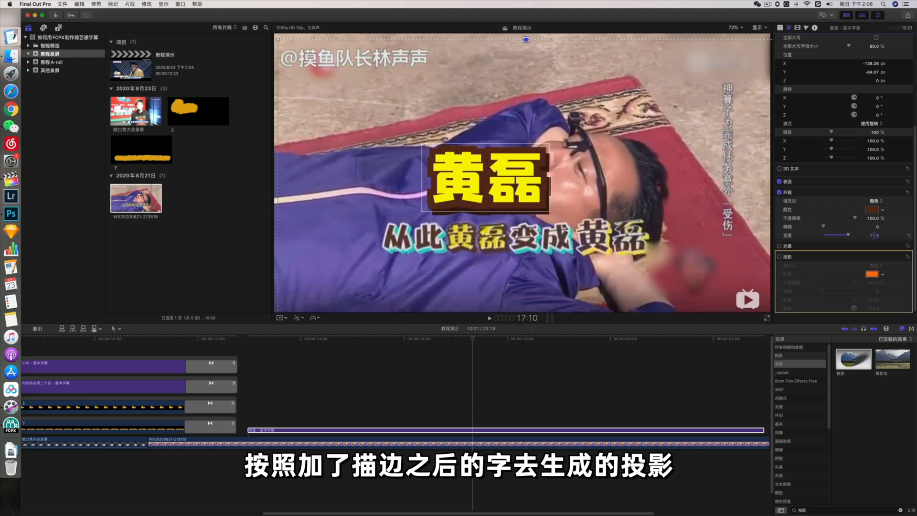
{"action": "left_click_drag", "start_coordinate": [875, 236], "coordinate": [874, 236]}
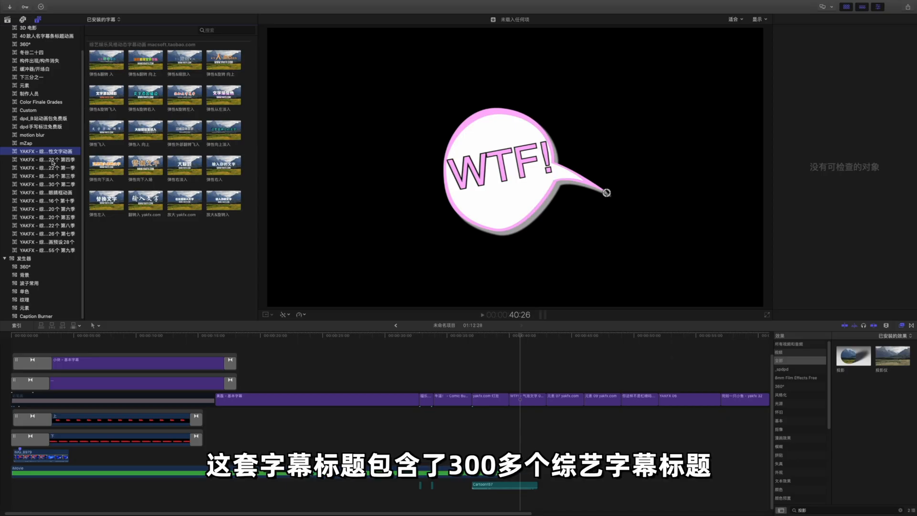
Look through the YAKFX variety-show title collections, including 第四季 and 第二季.
{"action": "left_click", "coordinate": [61, 162]}
{"action": "key", "text": "Up"}
{"action": "left_click", "coordinate": [61, 162]}
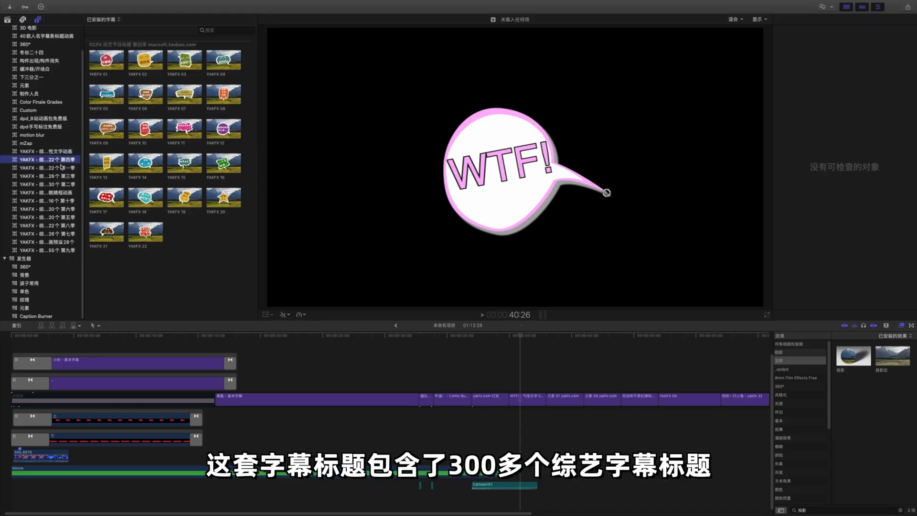
{"action": "left_click", "coordinate": [61, 173]}
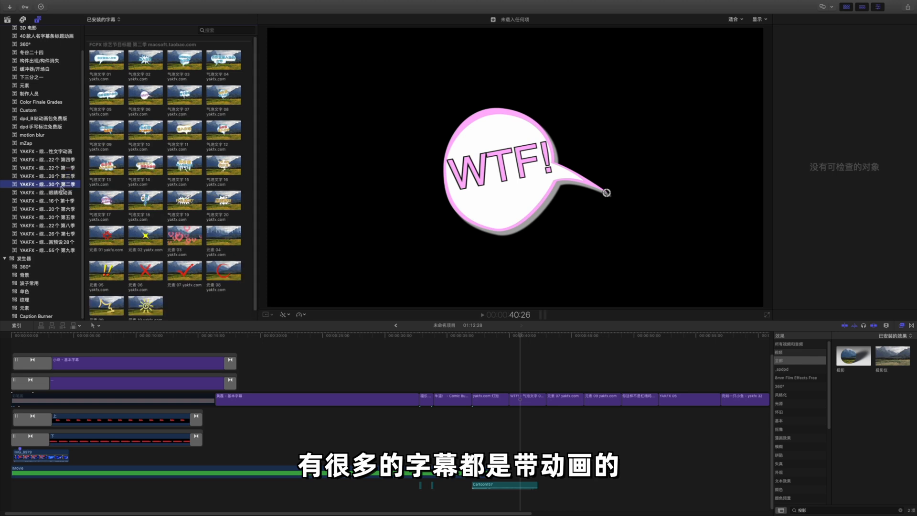
{"action": "left_click", "coordinate": [62, 192]}
{"action": "left_click", "coordinate": [62, 200]}
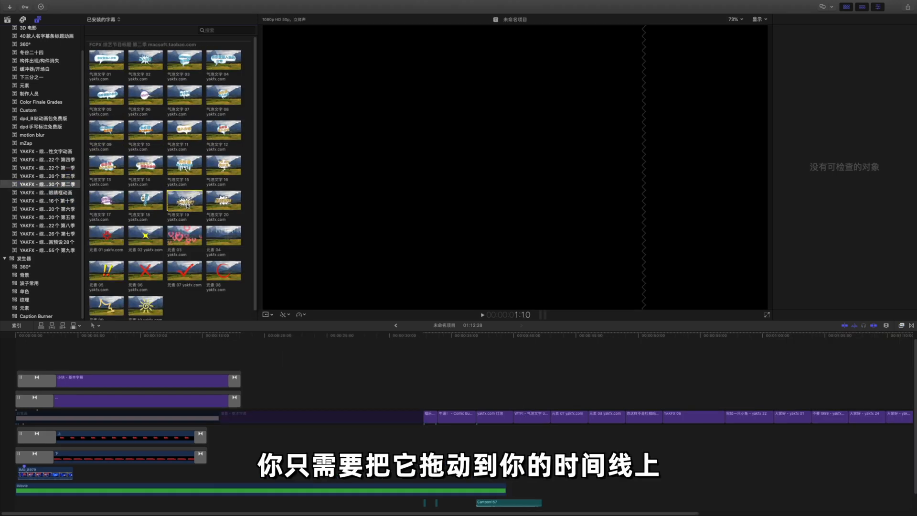
Add the 气泡文字 19 title to the timeline with the text 我的天哪! and look through the available fonts.
{"action": "left_click_drag", "start_coordinate": [187, 206], "coordinate": [302, 404]}
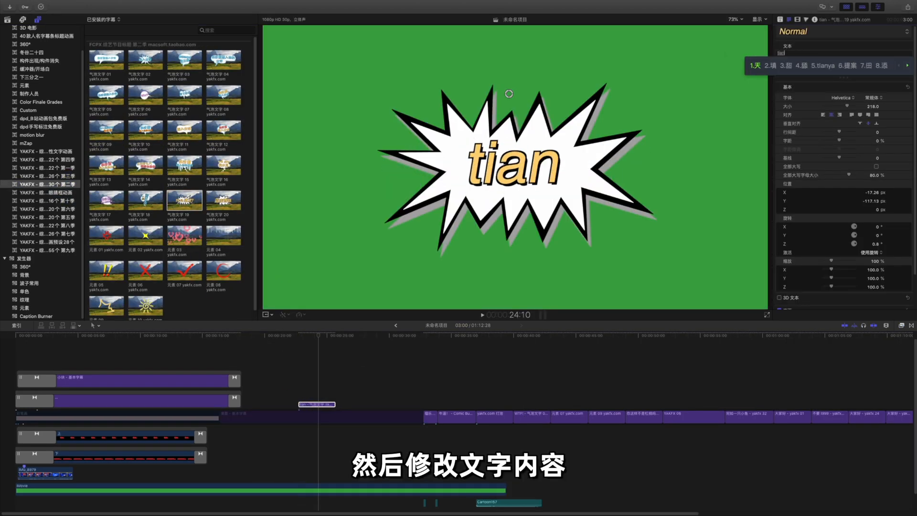
{"action": "type", "text": "我的t天哪!"}
{"action": "left_click", "coordinate": [842, 97]}
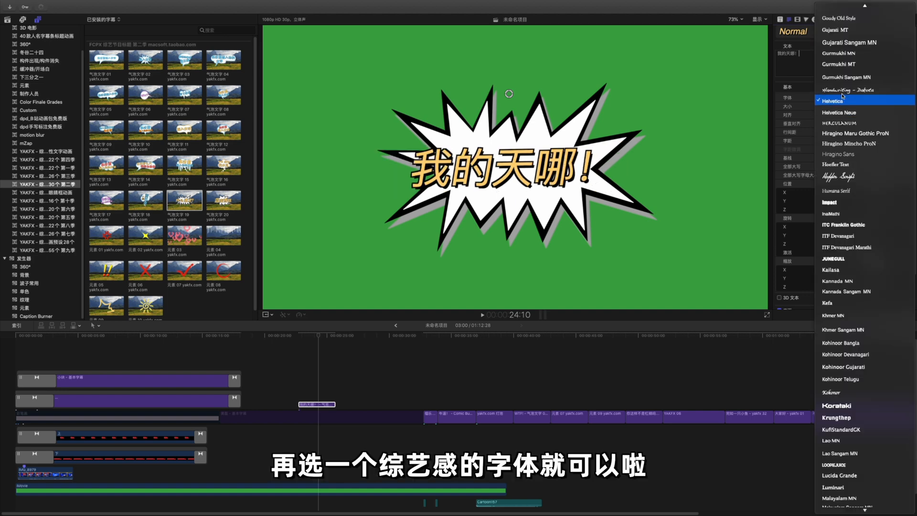
{"action": "scroll", "coordinate": [865, 239], "scroll_direction": "down", "scroll_amount": 5}
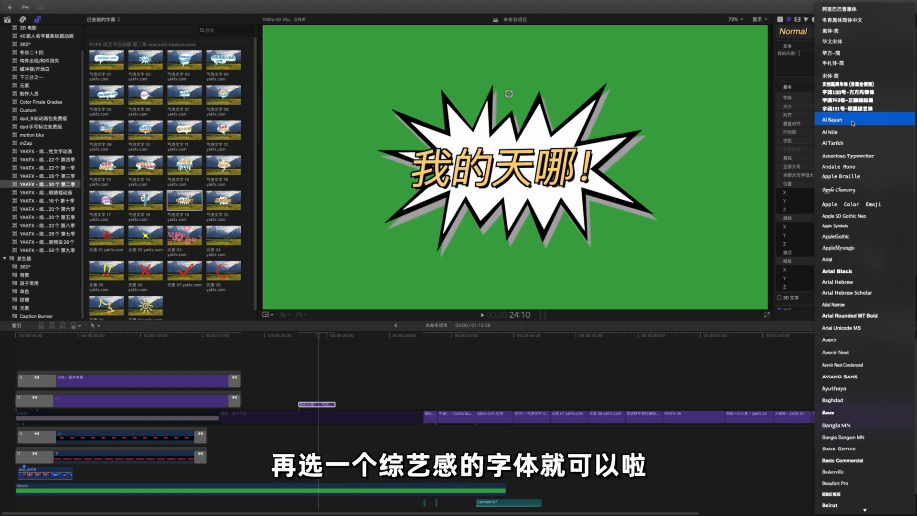
{"action": "key", "text": "Escape"}
{"action": "left_click", "coordinate": [300, 366]}
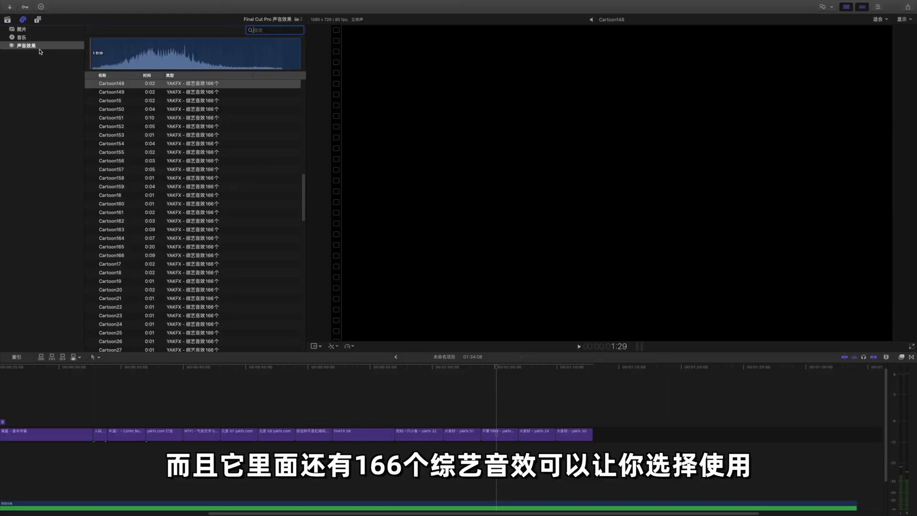
Filter the sound effects to the YAKFX - 综艺音效166个 collection and look through its Cartoon sounds.
{"action": "left_click", "coordinate": [269, 19]}
{"action": "left_click", "coordinate": [286, 26]}
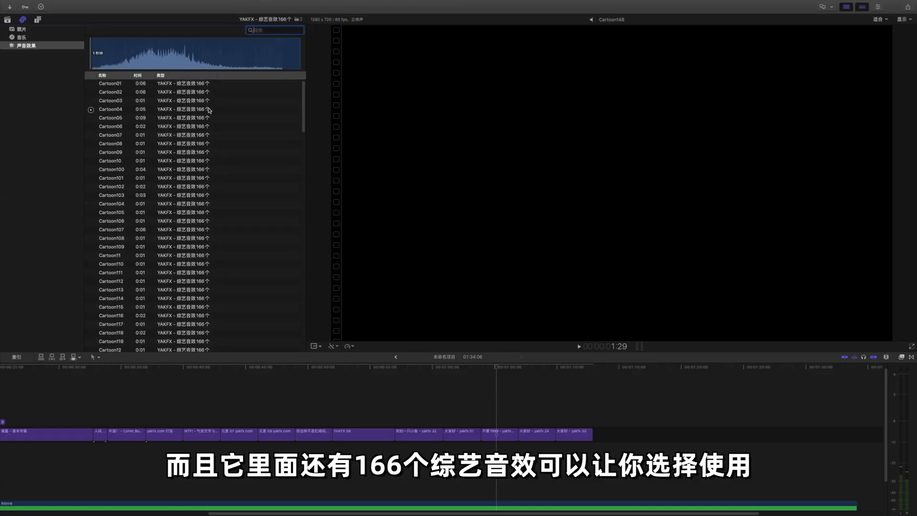
{"action": "scroll", "coordinate": [209, 110], "scroll_direction": "down", "scroll_amount": 10}
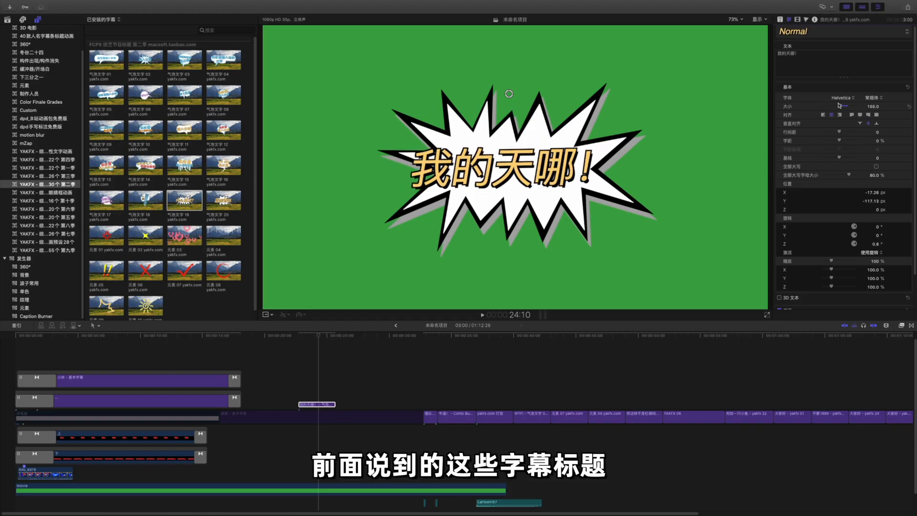
Set the 我的天哪! title's font to 字魂151号-联盟综艺体 and shift the title slightly to the right in the viewer.
{"action": "left_click", "coordinate": [850, 96]}
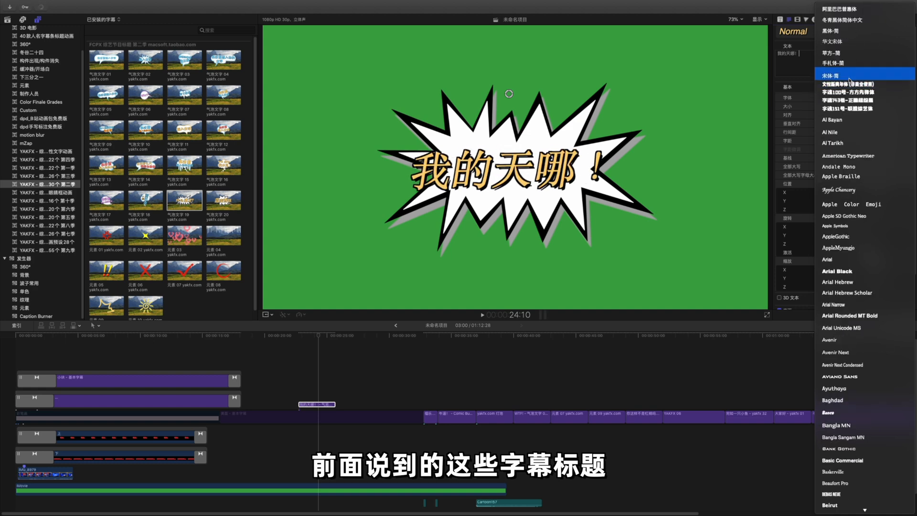
{"action": "left_click", "coordinate": [852, 109]}
{"action": "left_click_drag", "start_coordinate": [538, 169], "coordinate": [554, 169]}
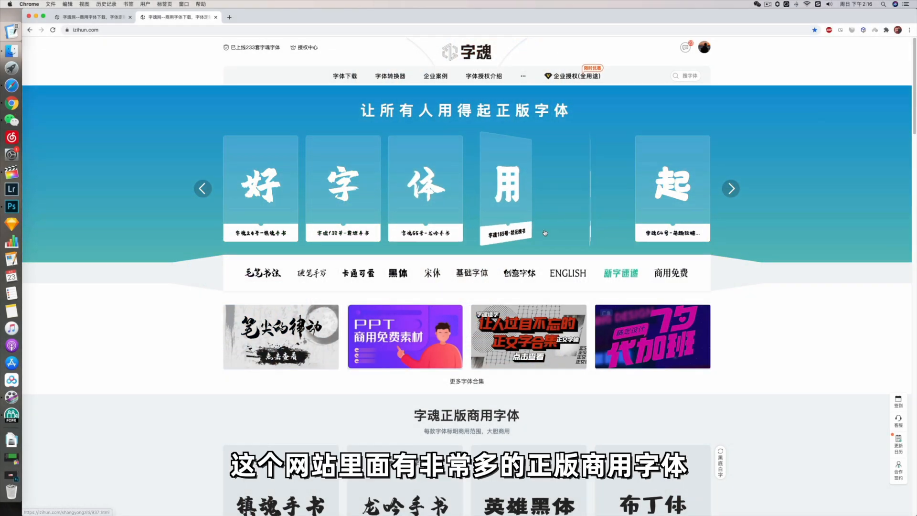
Switch to Chrome and look through the commercial fonts on the 字魂 home page at izihun.com.
{"action": "scroll", "coordinate": [542, 251], "scroll_direction": "down", "scroll_amount": 10}
{"action": "scroll", "coordinate": [542, 252], "scroll_direction": "down", "scroll_amount": 15}
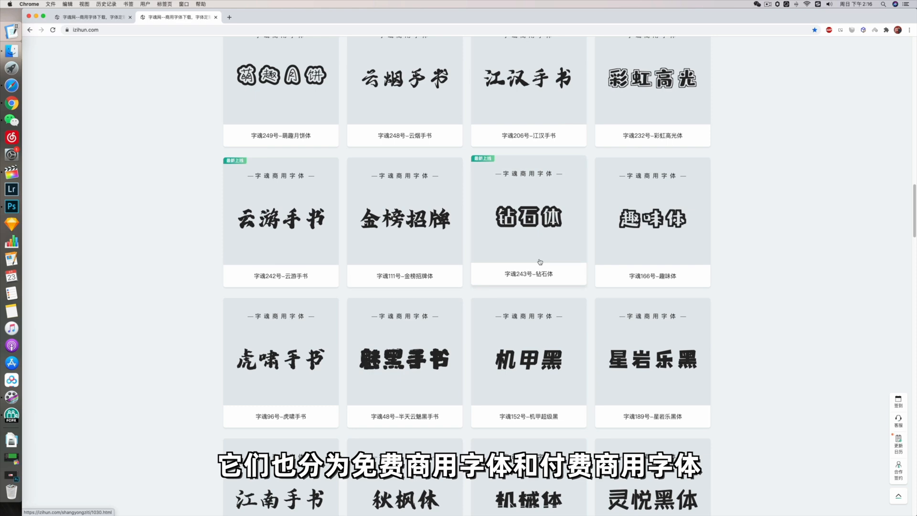
{"action": "scroll", "coordinate": [539, 262], "scroll_direction": "down", "scroll_amount": 10}
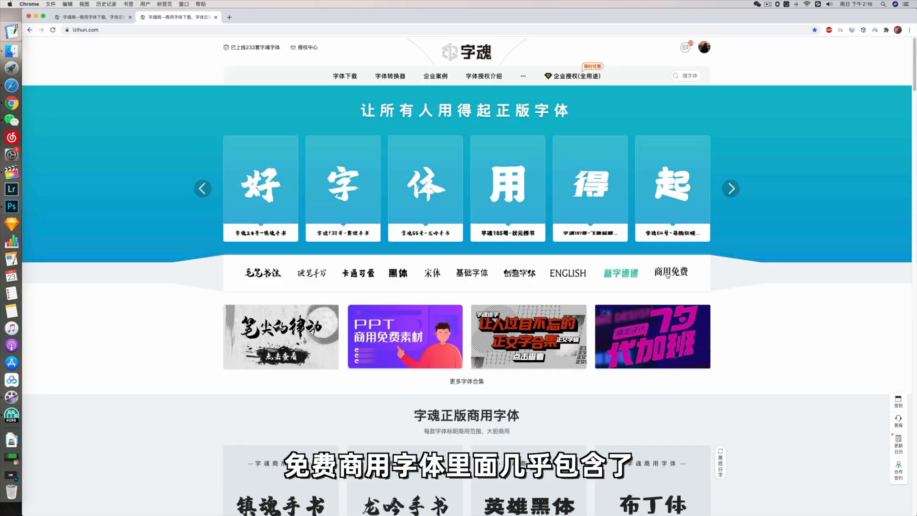
Open the 商用免费 category and look through the fonts that are free for commercial use.
{"action": "left_click", "coordinate": [669, 272]}
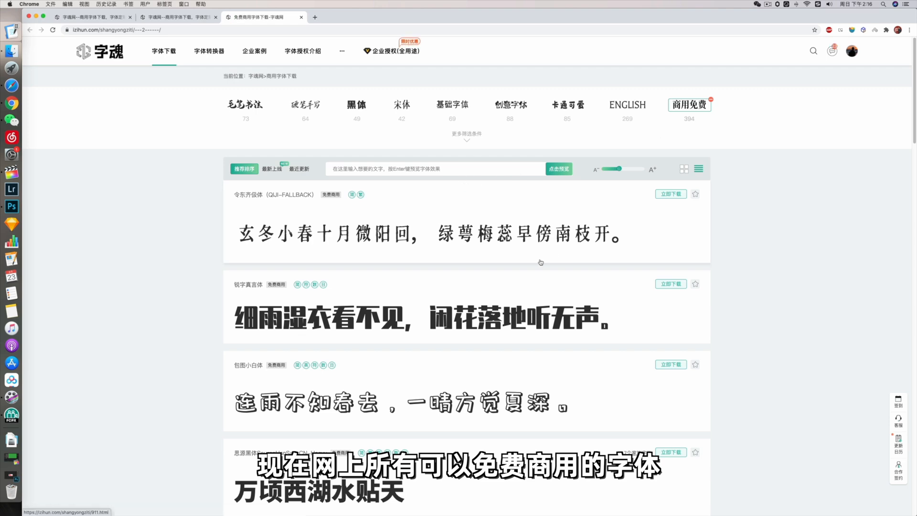
{"action": "scroll", "coordinate": [527, 268], "scroll_direction": "down", "scroll_amount": 8}
{"action": "scroll", "coordinate": [528, 276], "scroll_direction": "down", "scroll_amount": 4}
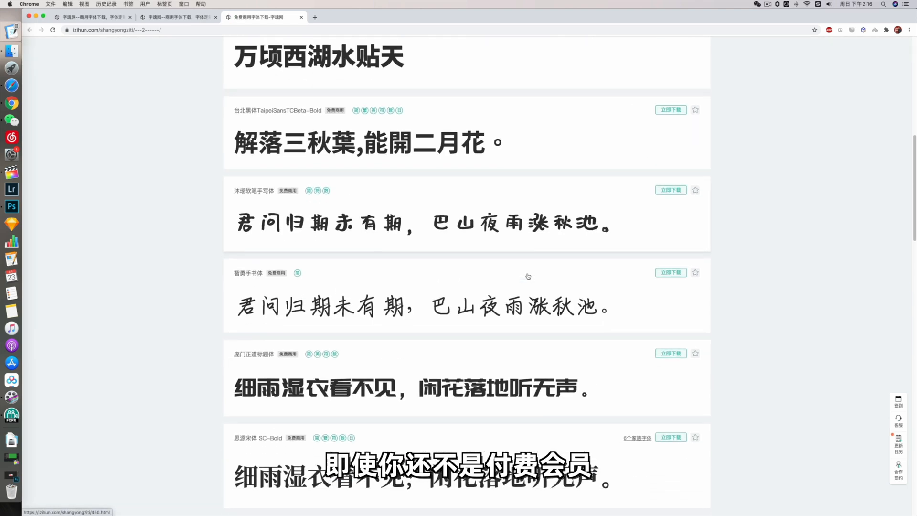
{"action": "scroll", "coordinate": [529, 278], "scroll_direction": "down", "scroll_amount": 3}
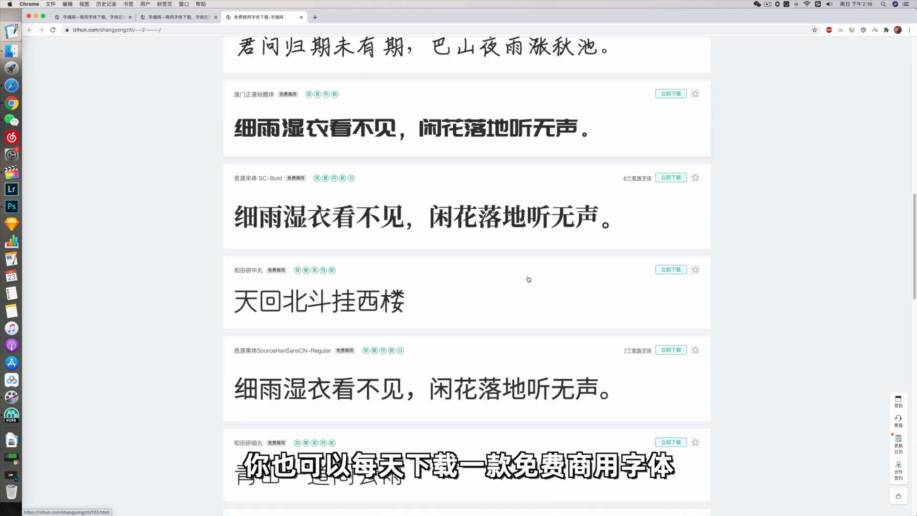
{"action": "scroll", "coordinate": [529, 278], "scroll_direction": "down", "scroll_amount": 2}
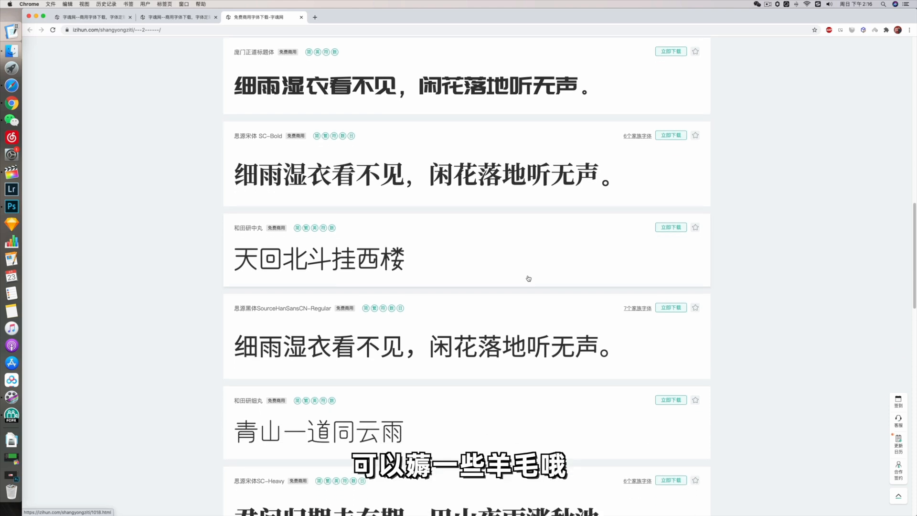
{"action": "scroll", "coordinate": [528, 279], "scroll_direction": "down", "scroll_amount": 8}
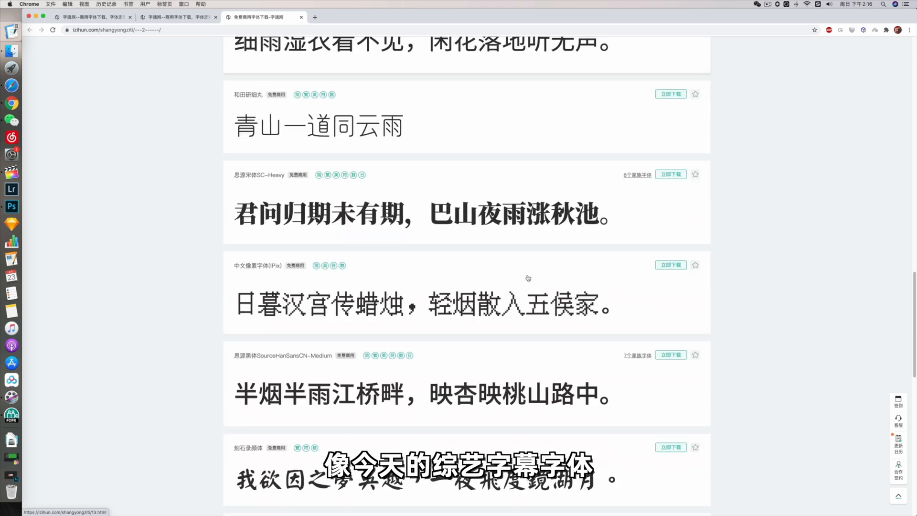
{"action": "scroll", "coordinate": [528, 277], "scroll_direction": "down", "scroll_amount": 8}
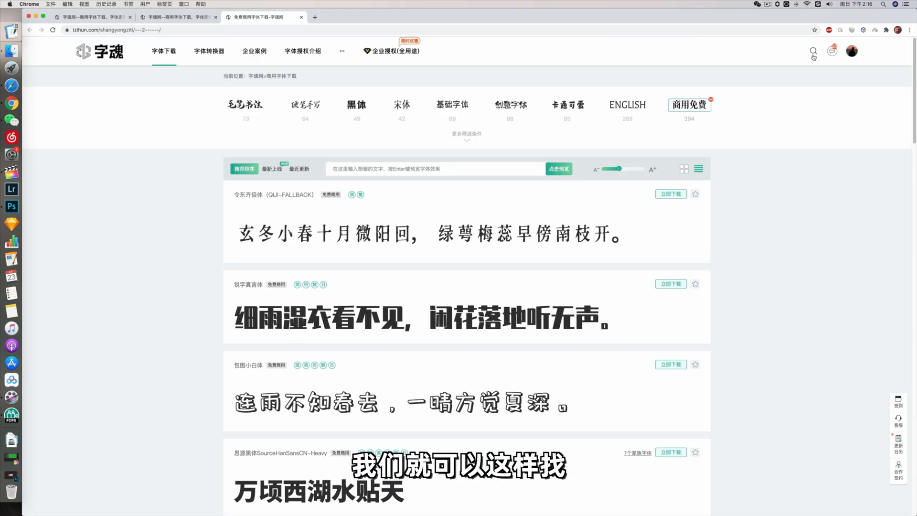
Search the 字魂 font library for 综艺.
{"action": "left_click", "coordinate": [814, 53]}
{"action": "type", "text": "综艺"}
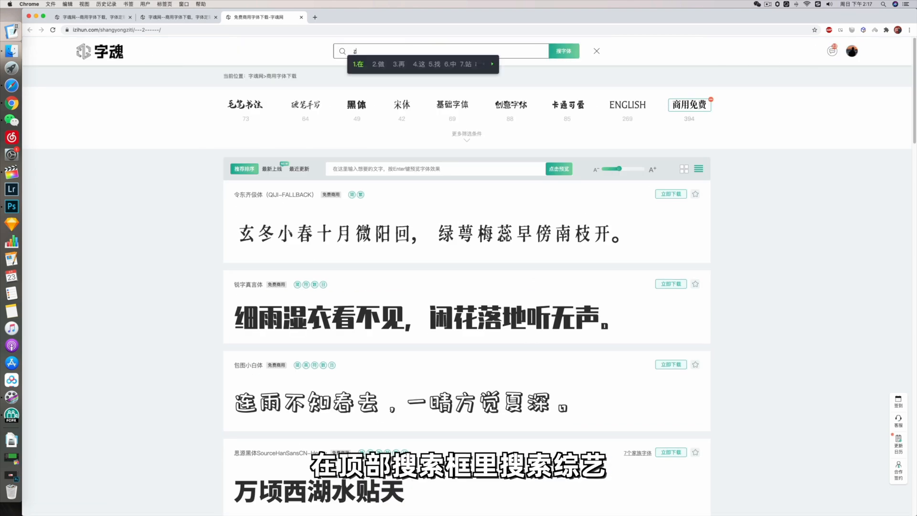
{"action": "key", "text": "Return"}
{"action": "scroll", "coordinate": [436, 286], "scroll_direction": "down", "scroll_amount": 5}
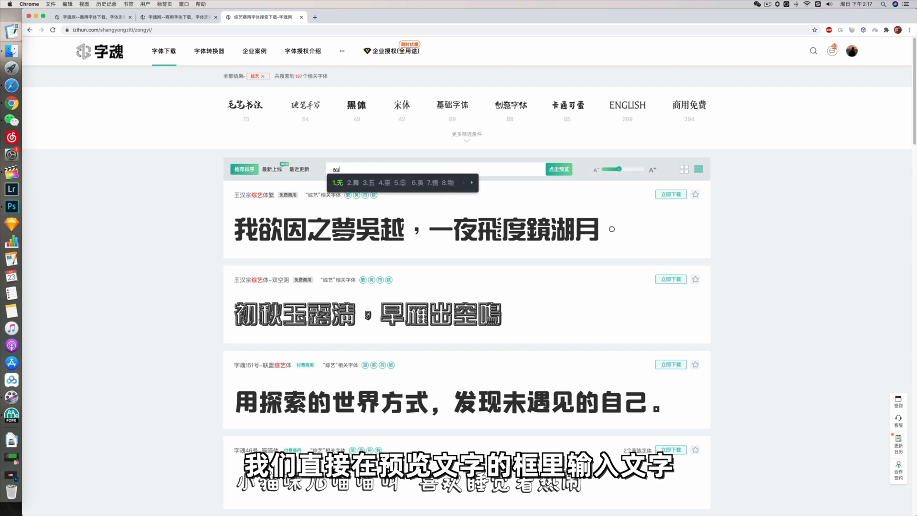
Preview the variety-show fonts with the sample text 吴亦凡 and compare how each one looks.
{"action": "type", "text": "吴亦凡"}
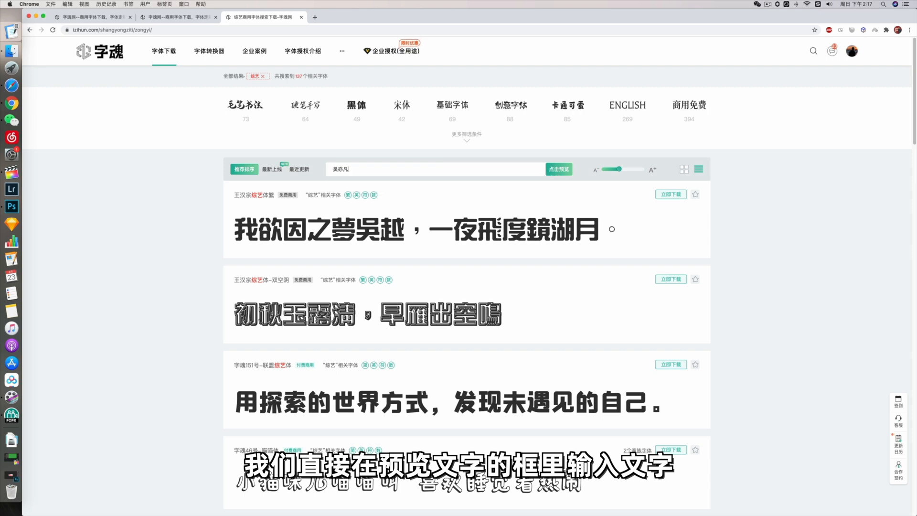
{"action": "key", "text": "Return"}
{"action": "scroll", "coordinate": [375, 274], "scroll_direction": "down", "scroll_amount": 4}
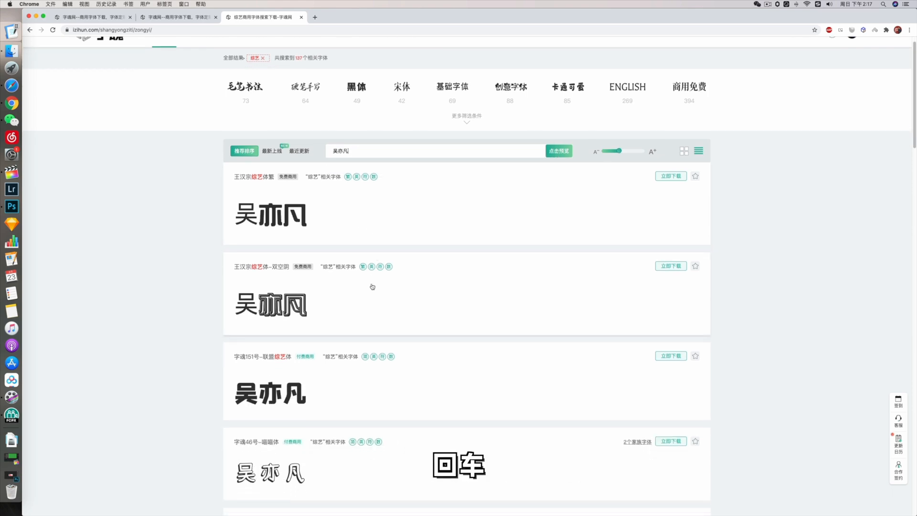
{"action": "scroll", "coordinate": [349, 244], "scroll_direction": "down", "scroll_amount": 5}
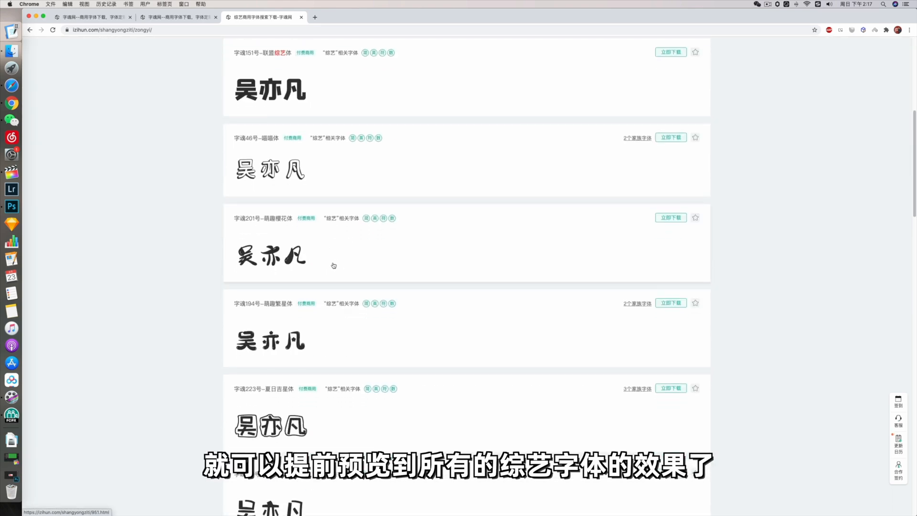
{"action": "scroll", "coordinate": [328, 292], "scroll_direction": "down", "scroll_amount": 3}
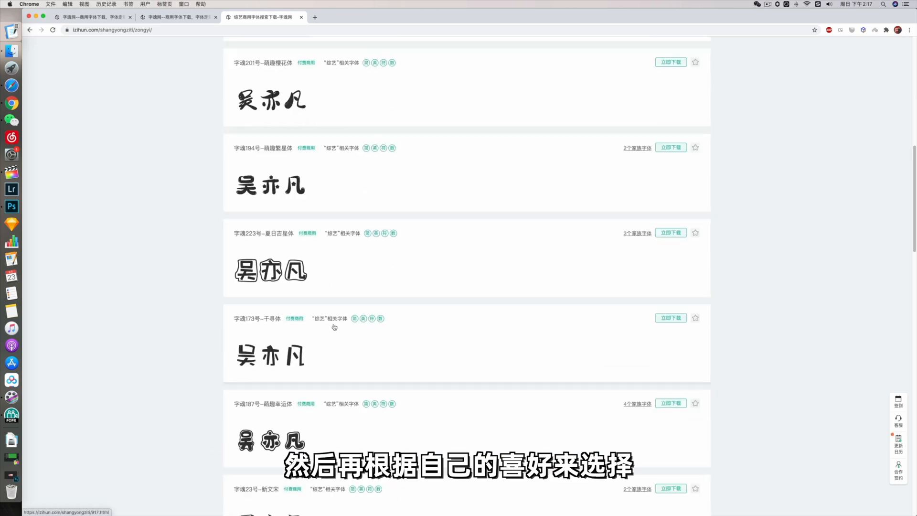
{"action": "scroll", "coordinate": [331, 312], "scroll_direction": "up", "scroll_amount": 4}
{"action": "scroll", "coordinate": [332, 311], "scroll_direction": "up", "scroll_amount": 10}
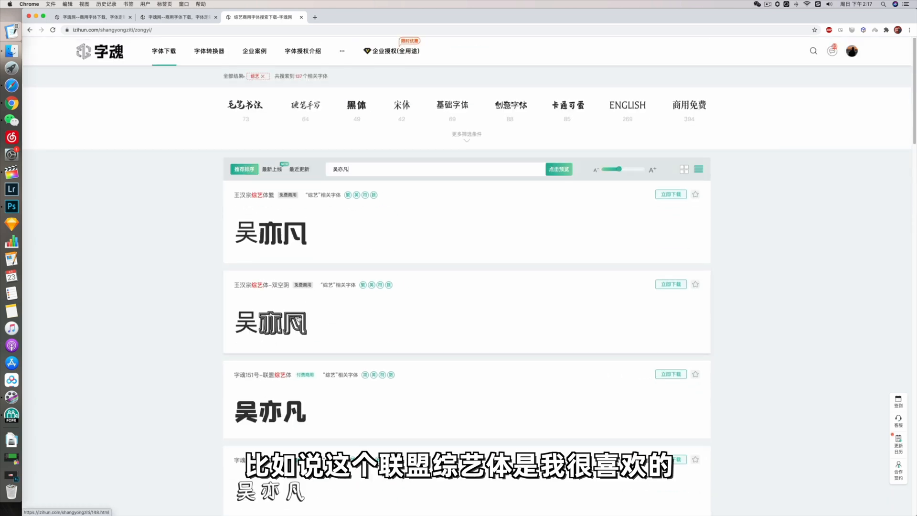
Open the details page of 字魂151号-联盟综艺体 and look through its showcase examples.
{"action": "left_click", "coordinate": [277, 378]}
{"action": "scroll", "coordinate": [437, 380], "scroll_direction": "down", "scroll_amount": 5}
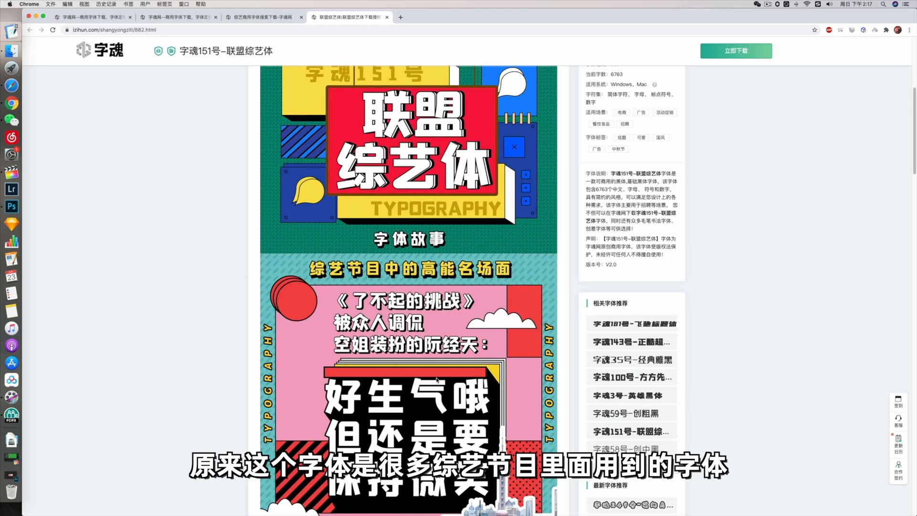
{"action": "scroll", "coordinate": [437, 380], "scroll_direction": "down", "scroll_amount": 2}
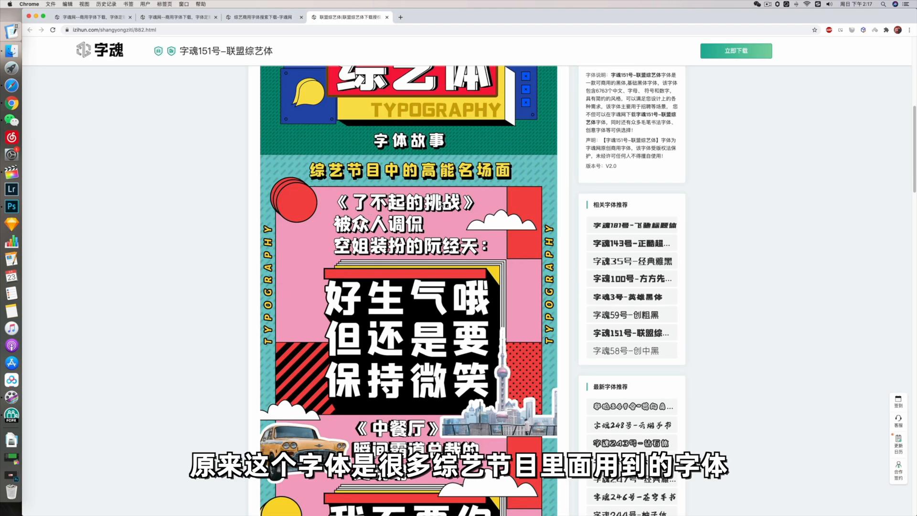
{"action": "scroll", "coordinate": [452, 211], "scroll_direction": "down", "scroll_amount": 3}
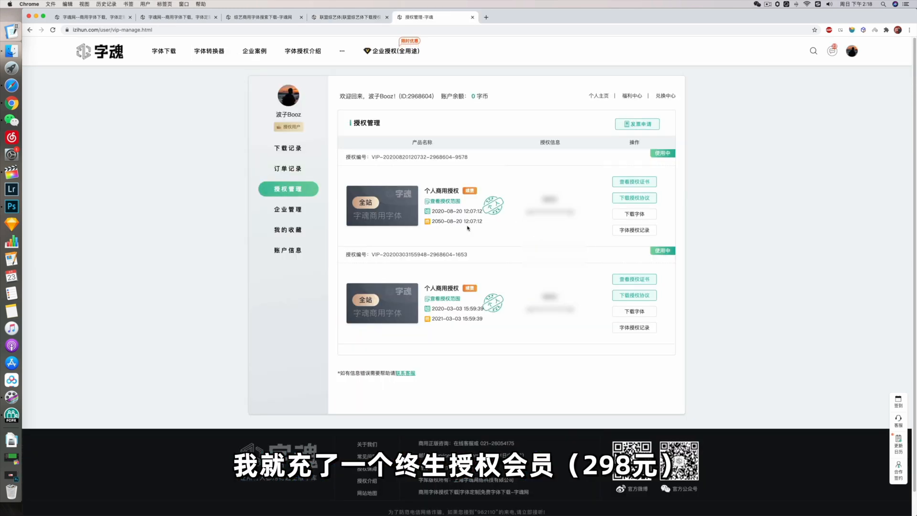
Start downloading the font package of 字魂189号-星岩乐黑体.
{"action": "left_click_drag", "start_coordinate": [438, 209], "coordinate": [430, 209]}
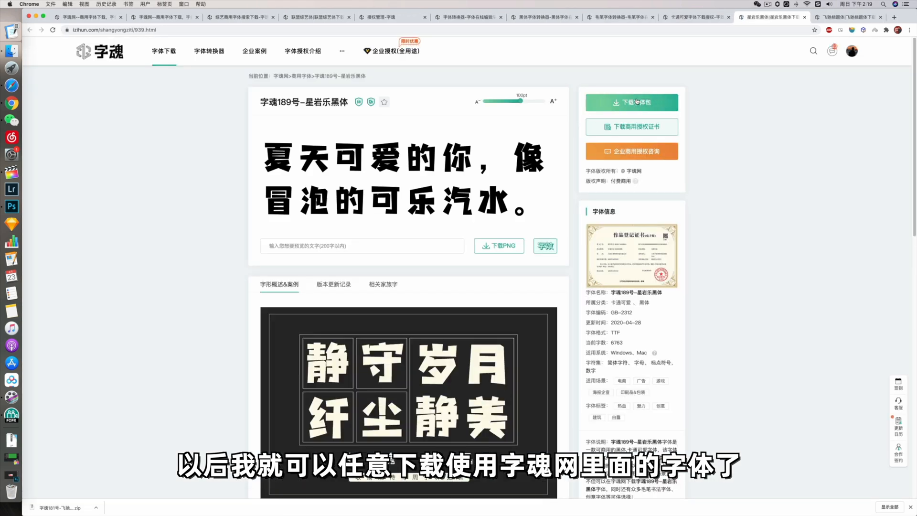
{"action": "left_click", "coordinate": [632, 103]}
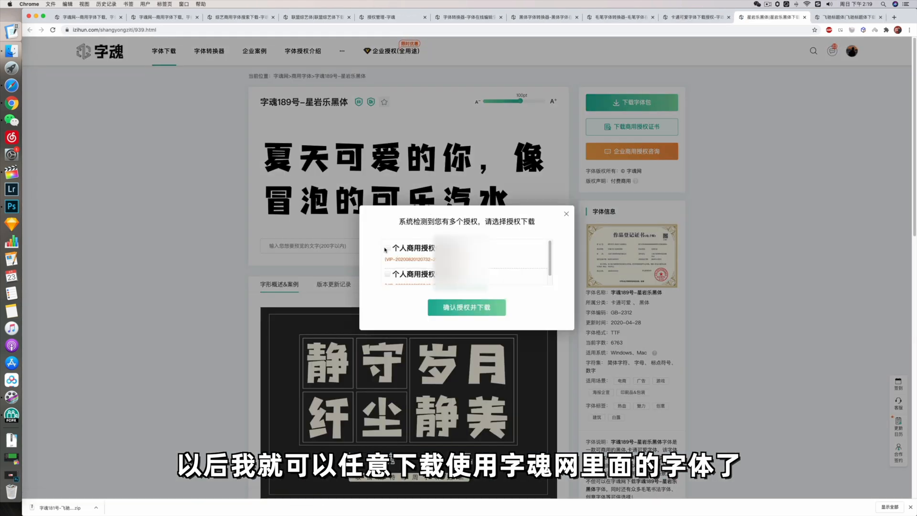